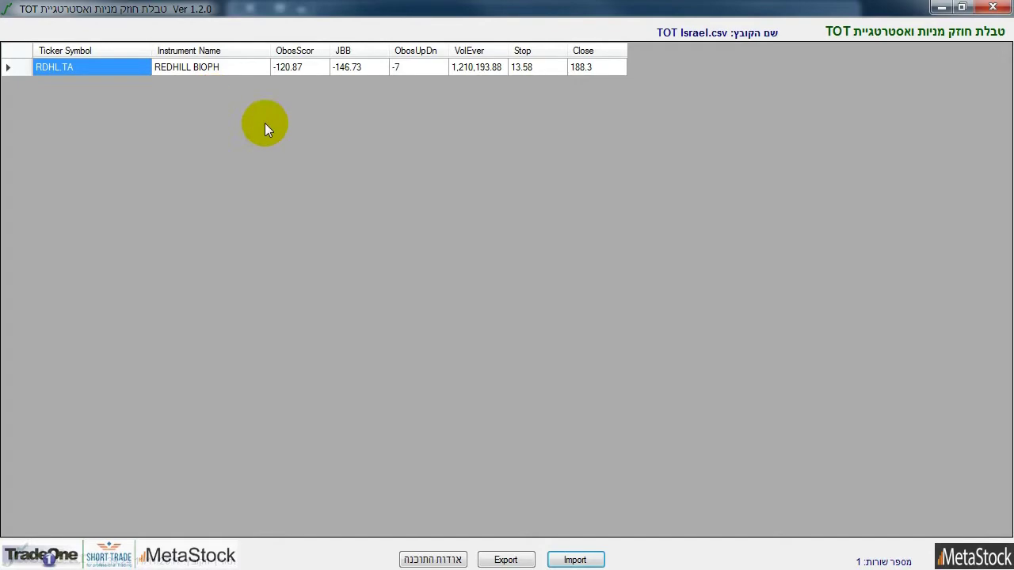
Import G-Enter Israel.csv into the TOT stock table and open the KENON HOLDINGS chart in MetaStock
left_click(576, 559)
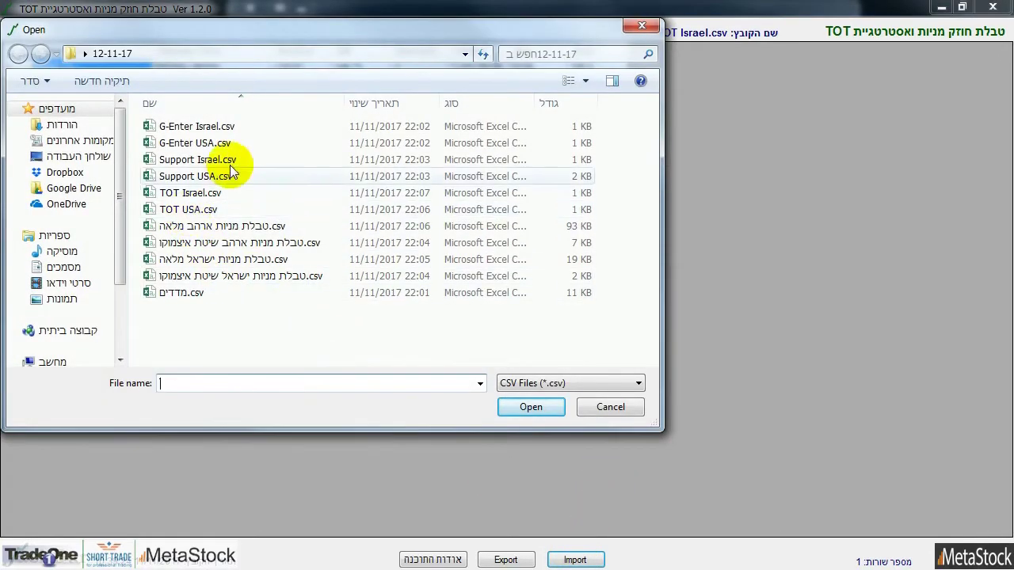
double_click(207, 126)
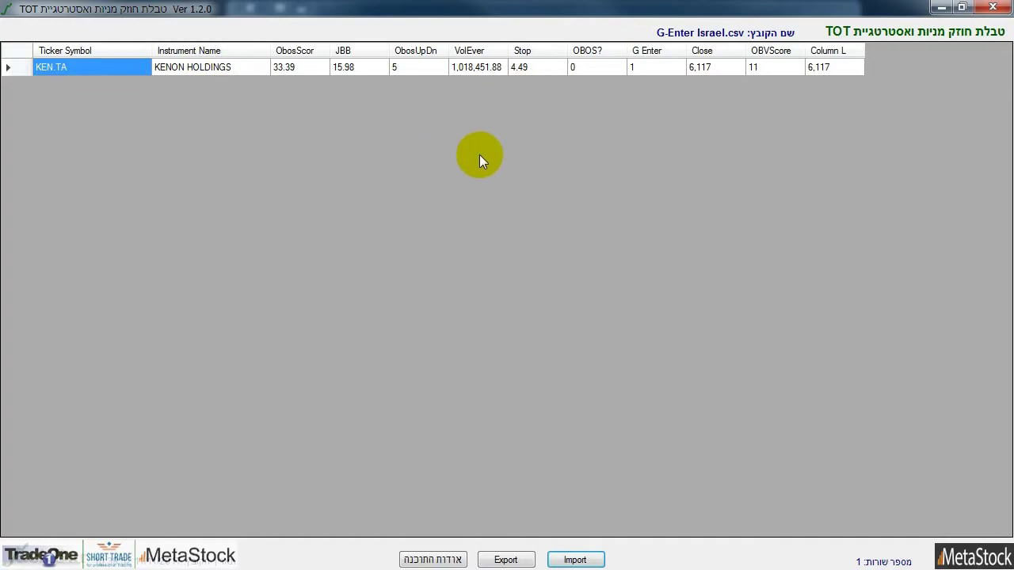
double_click(190, 67)
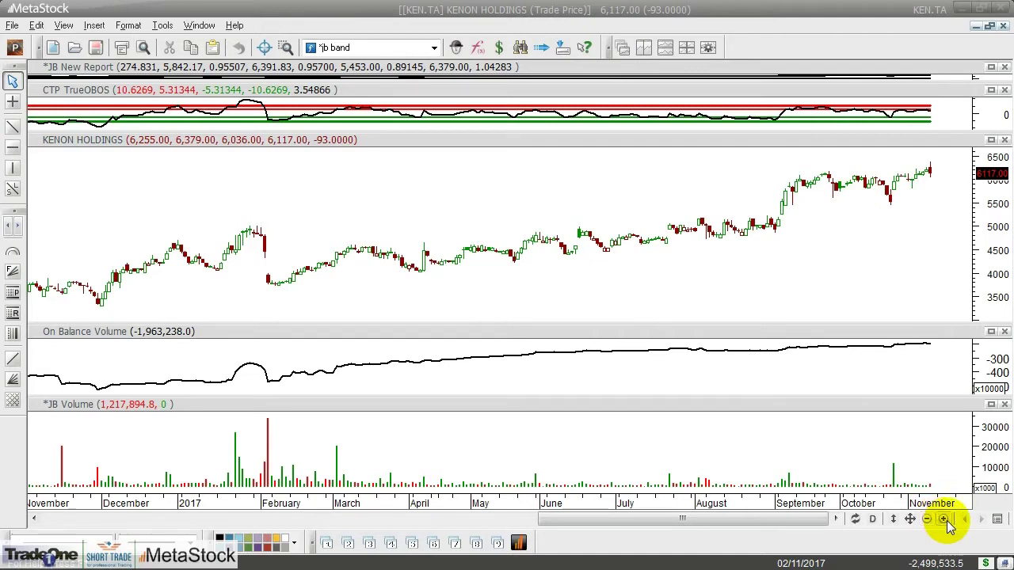
Draw a horizontal resistance line at about 6,700 across the spring 2015 highs of the KENON HOLDINGS price chart
scroll(679, 288, "down", 2)
scroll(680, 288, "down", 2)
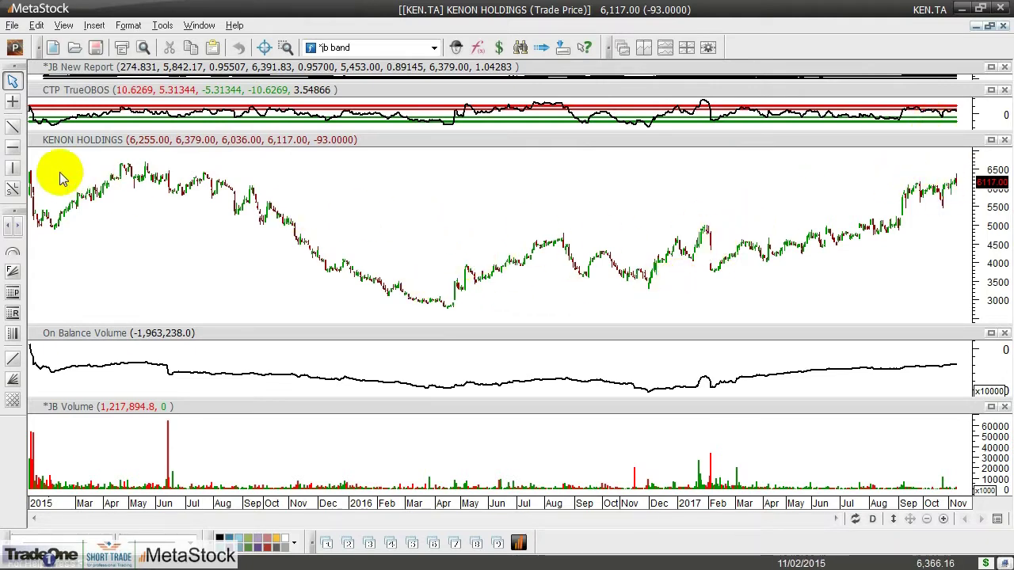
left_click(13, 147)
left_click(144, 160)
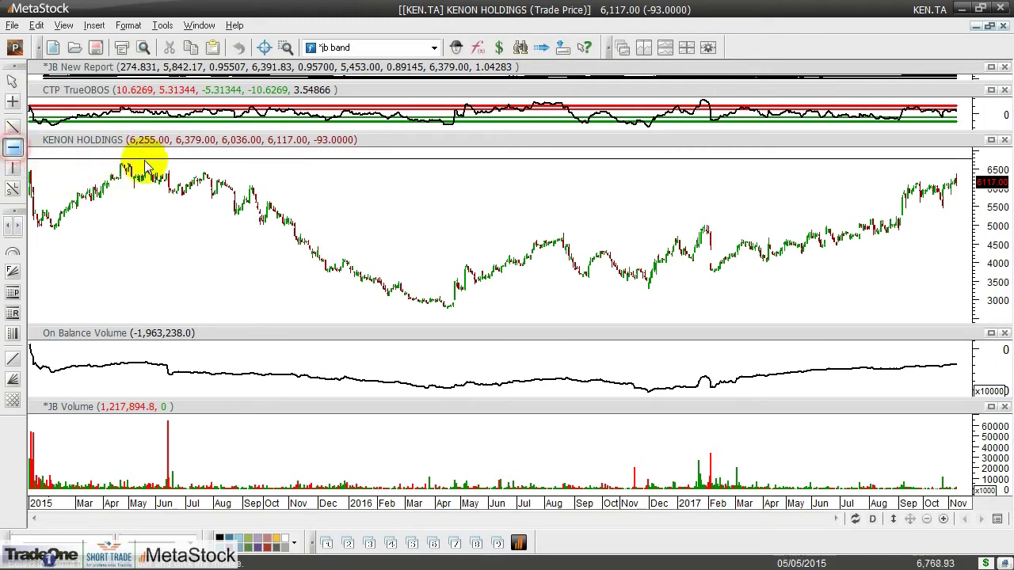
left_click_drag(145, 163, 171, 161)
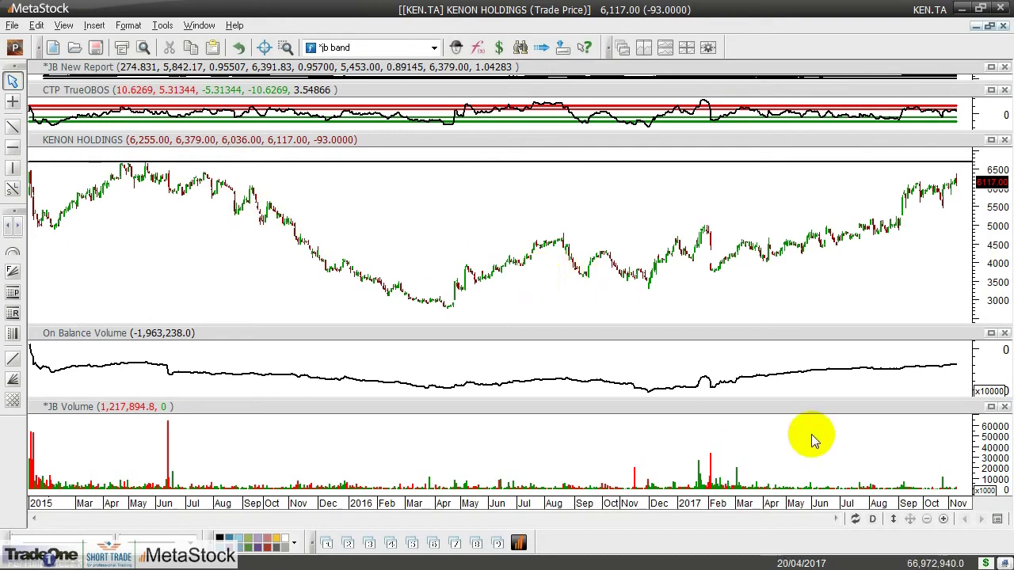
Draw a second horizontal line at about 6,100 across the September 2017 highs of the KENON HOLDINGS price chart
left_click(942, 519)
left_click(942, 519)
left_click(942, 520)
left_click(943, 520)
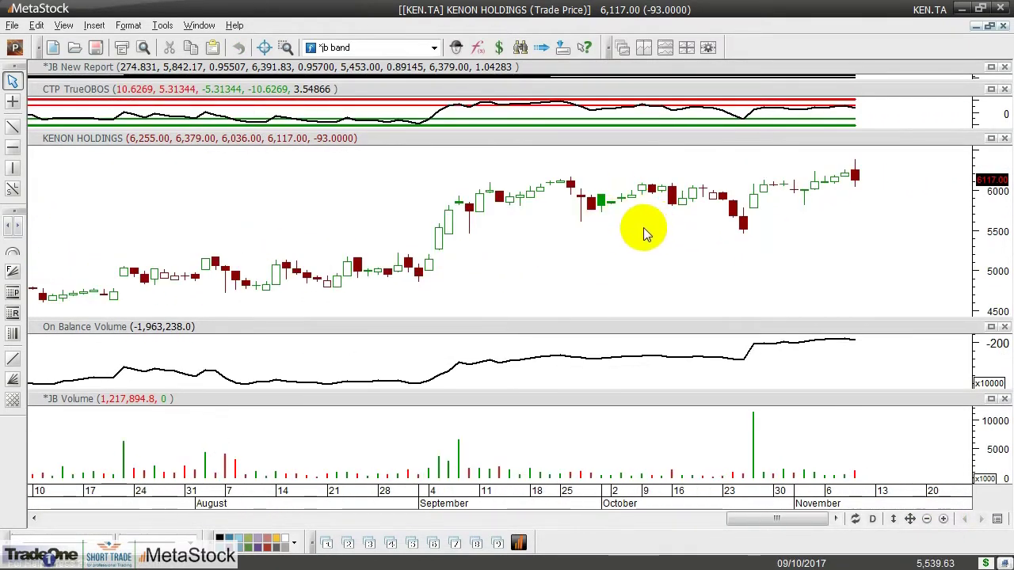
left_click(14, 149)
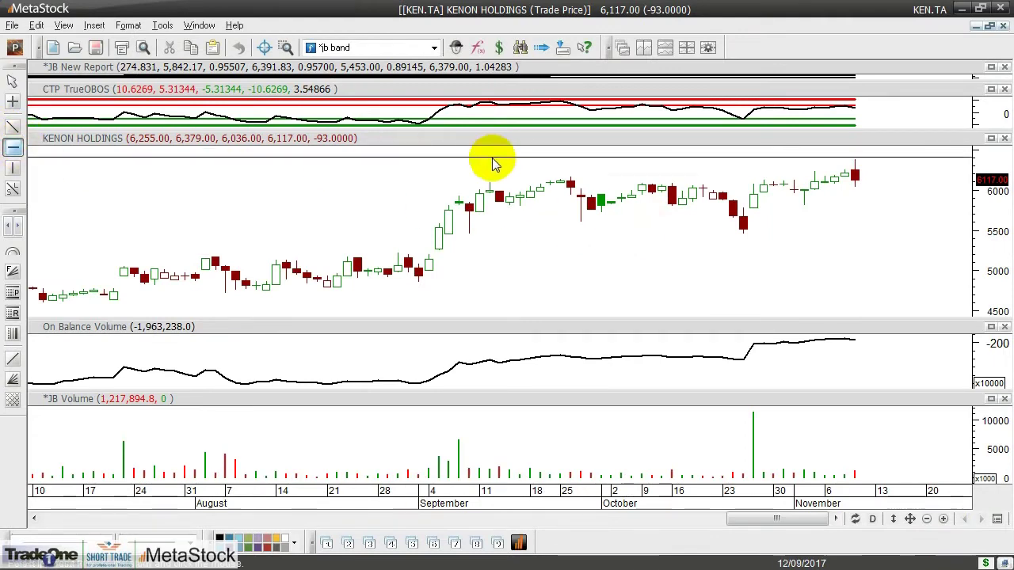
left_click(492, 185)
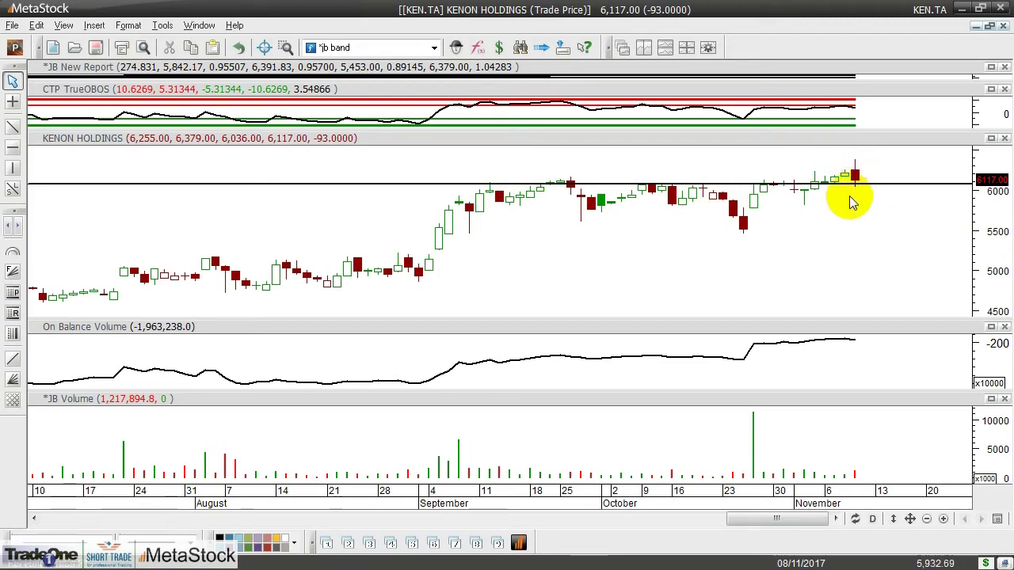
Enlarge the CTP TrueOBOS pane and compress the KENON HOLDINGS price scale enough to include the 2015 resistance line
left_click_drag(877, 131, 876, 151)
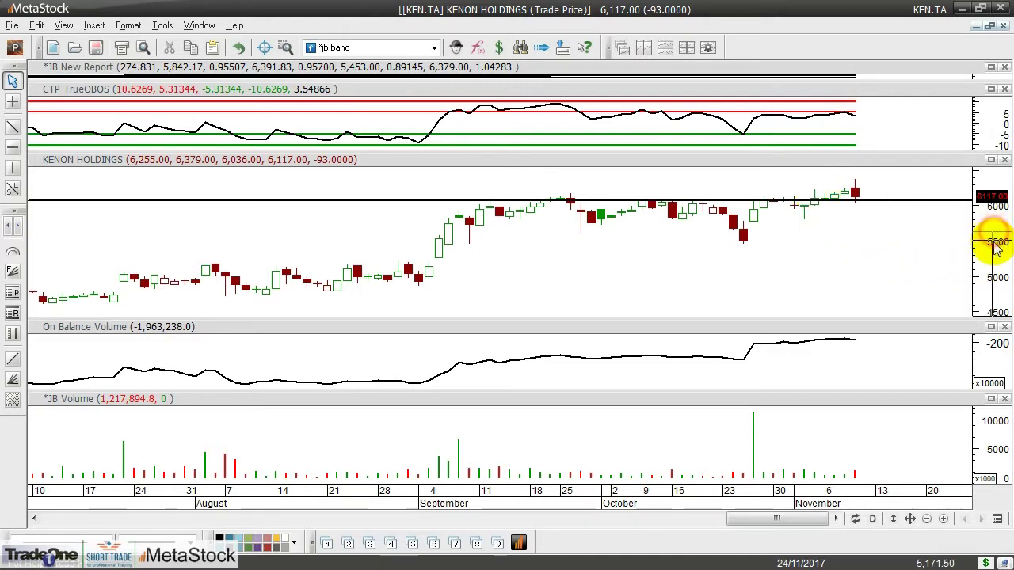
left_click_drag(998, 256, 998, 252)
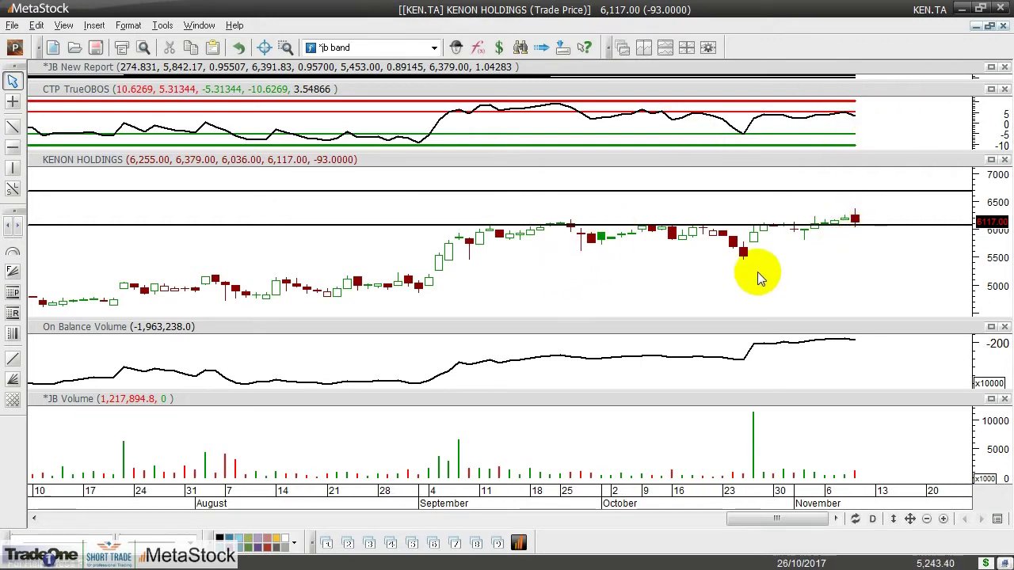
Draw a horizontal support line at about 5,200 along the August to early September 2017 highs of KENON HOLDINGS
left_click(13, 148)
left_click_drag(30, 162, 428, 272)
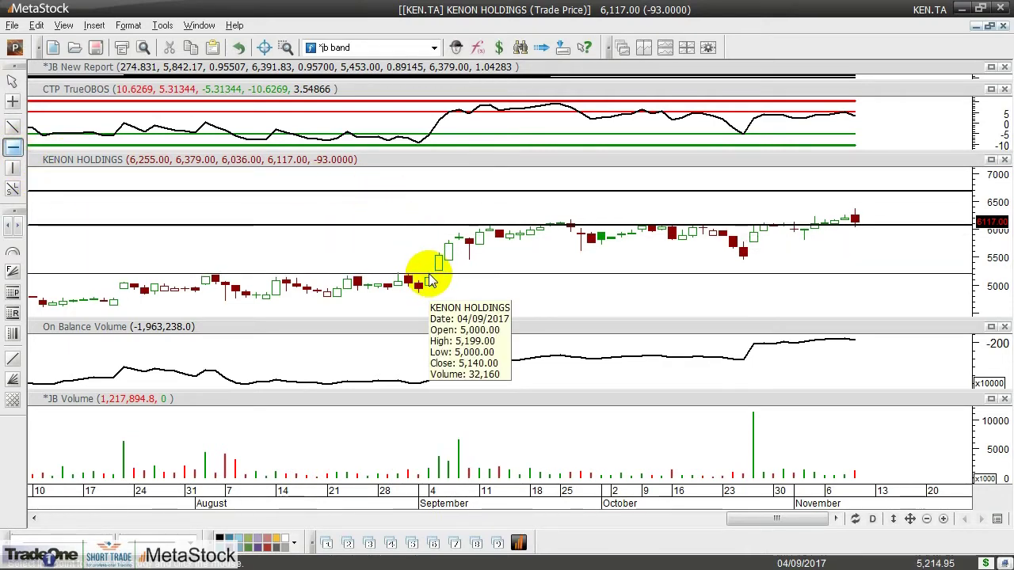
left_click(429, 278)
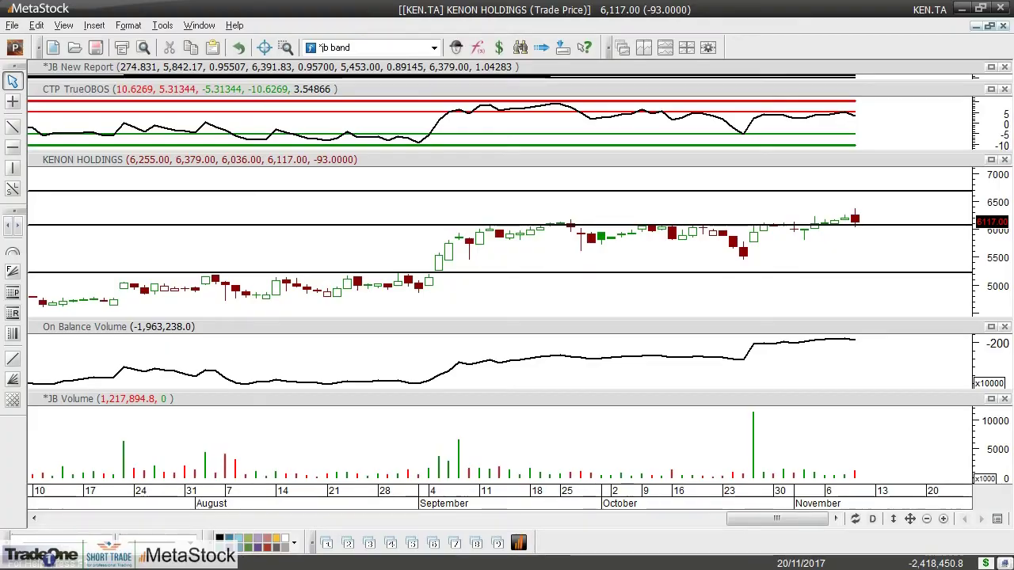
Switch back to the TOT stock table and import Support Israel.csv
key("alt+Tab")
left_click(575, 560)
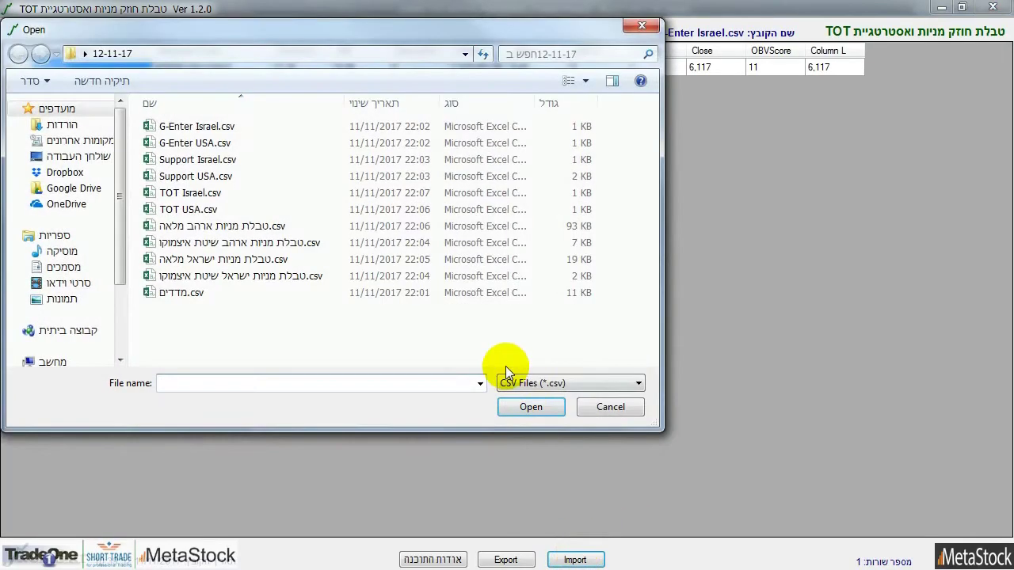
double_click(199, 161)
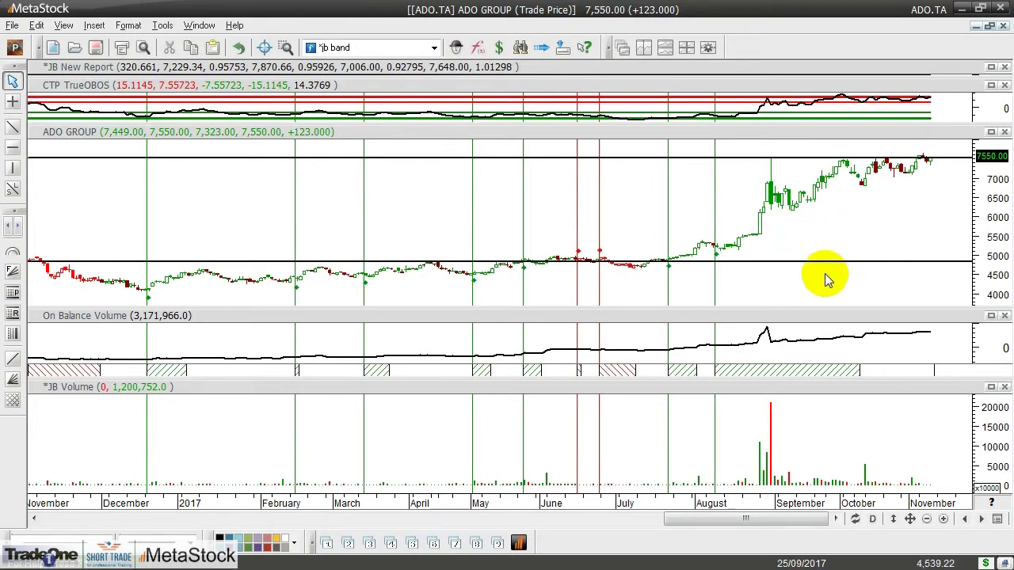
Enlarge the CTP TrueOBOS indicator pane on the ADO GROUP chart around the latest candles
scroll(825, 279, "up", 4)
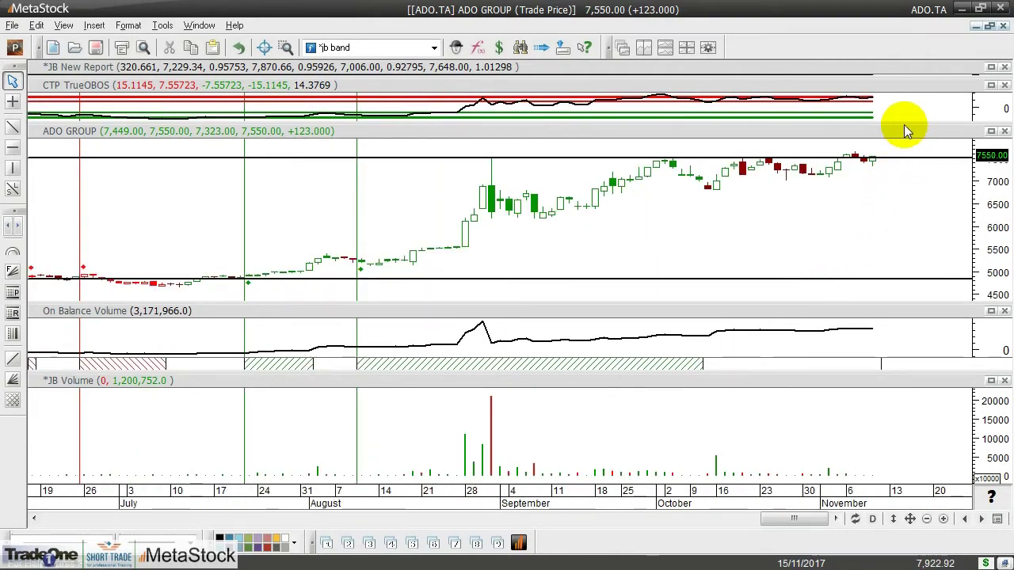
left_click_drag(904, 123, 904, 163)
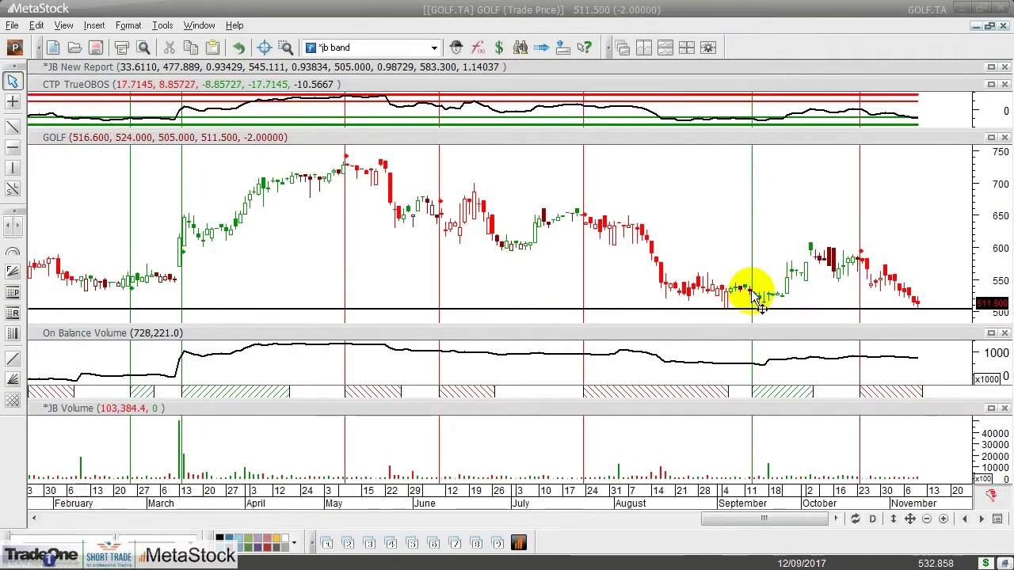
Check the September low and latest candle of GOLF against its horizontal support line and enlarge the CTP TrueOBOS pane
mouse_move(754, 297)
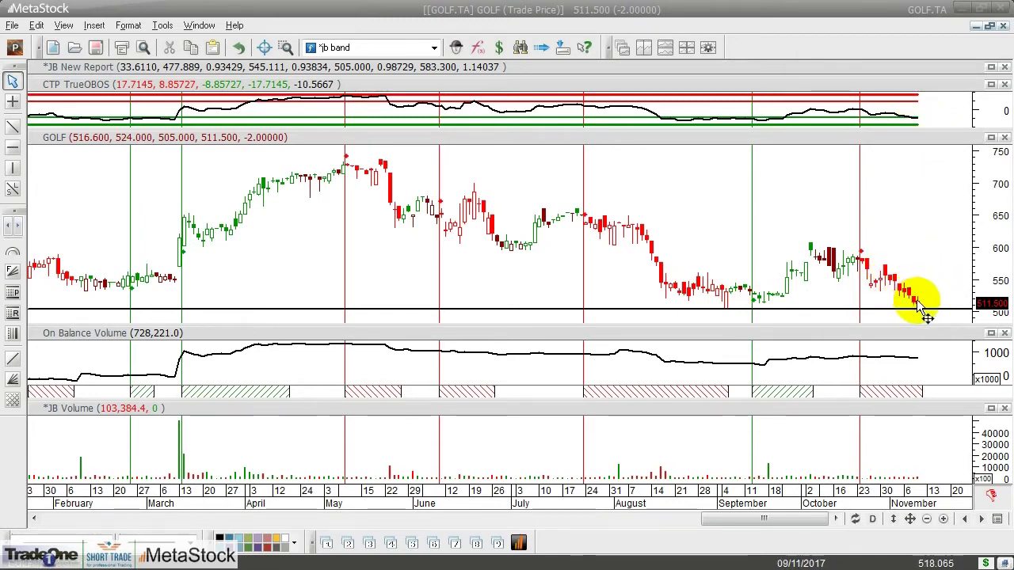
mouse_move(917, 305)
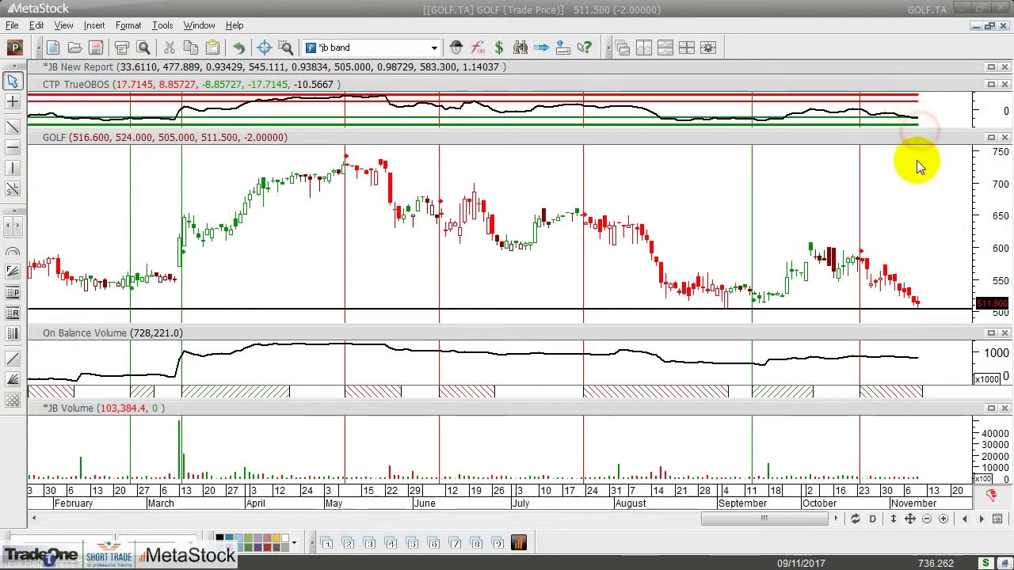
left_click_drag(924, 129, 922, 151)
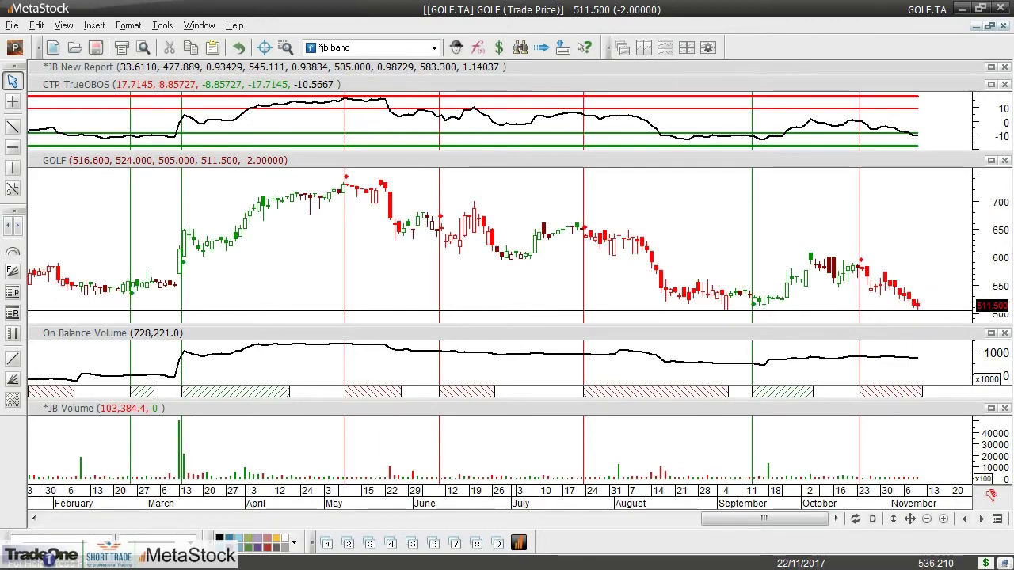
Advance to the SHIKUN & BINUI chart and examine its recent candles against the horizontal support line near 800
key("Page_Down")
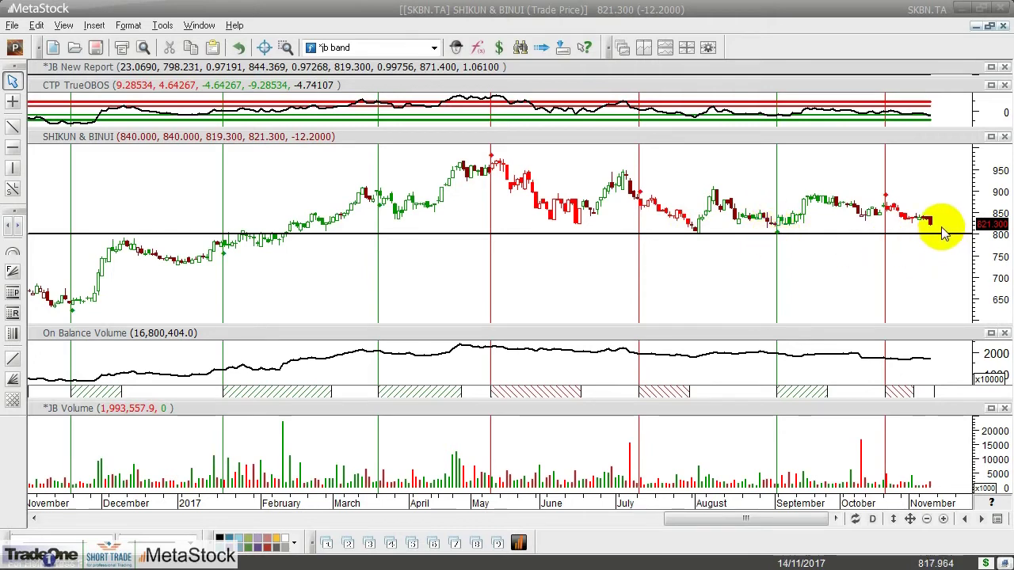
left_click(918, 272)
scroll(918, 288, "up", 2)
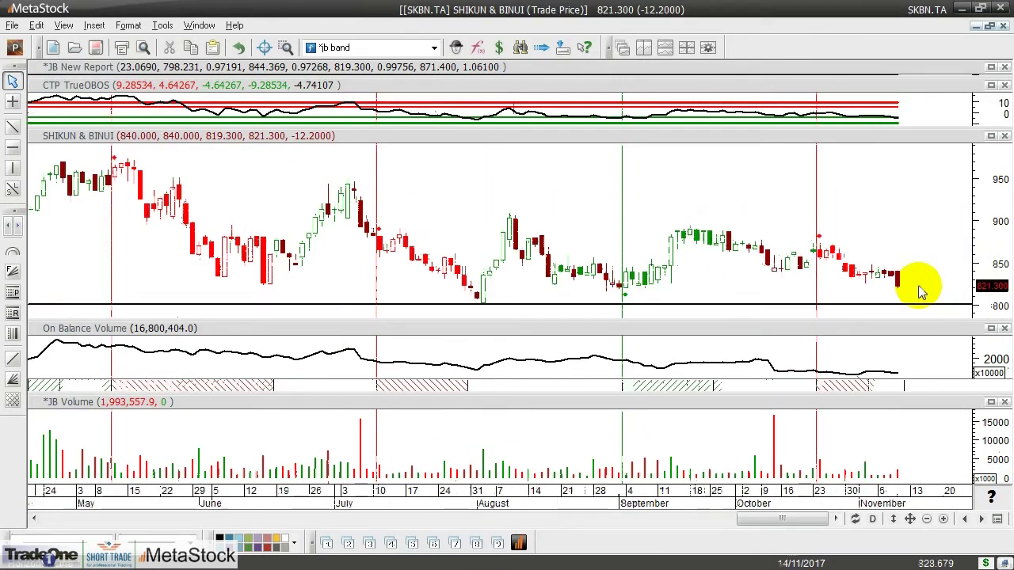
scroll(918, 282, "up", 1)
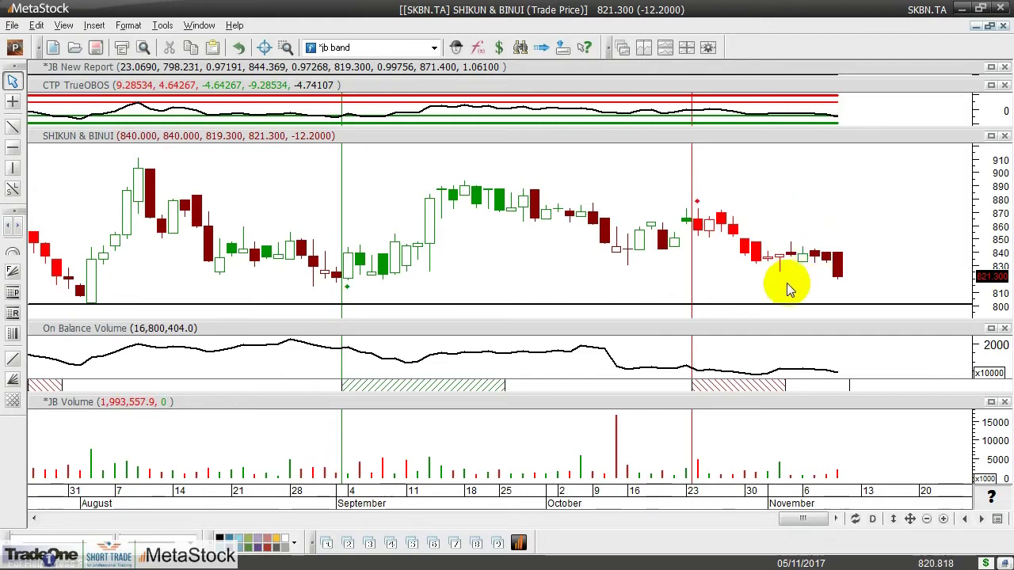
scroll(759, 278, "down", 1)
scroll(760, 279, "down", 1)
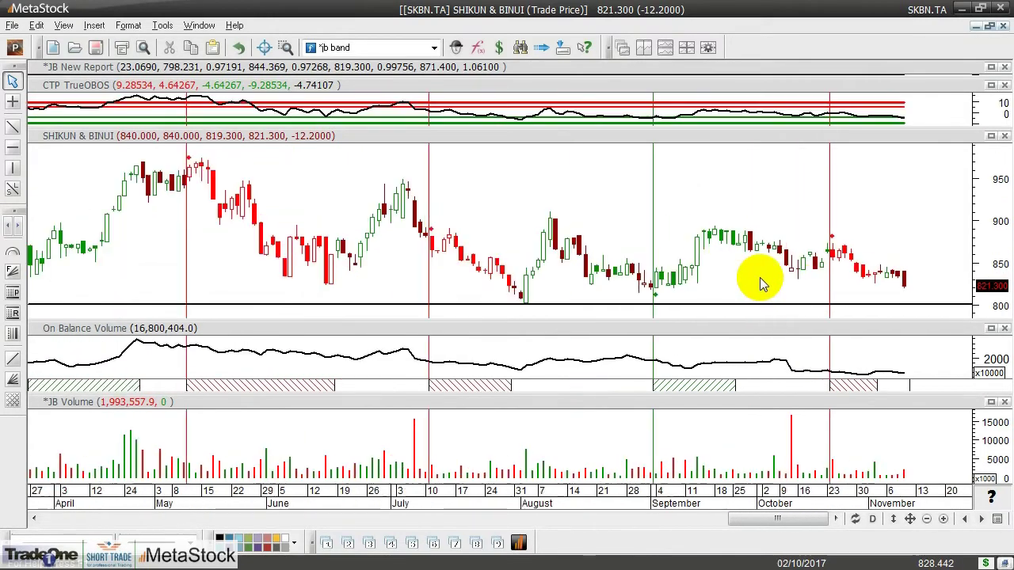
scroll(760, 279, "down", 1)
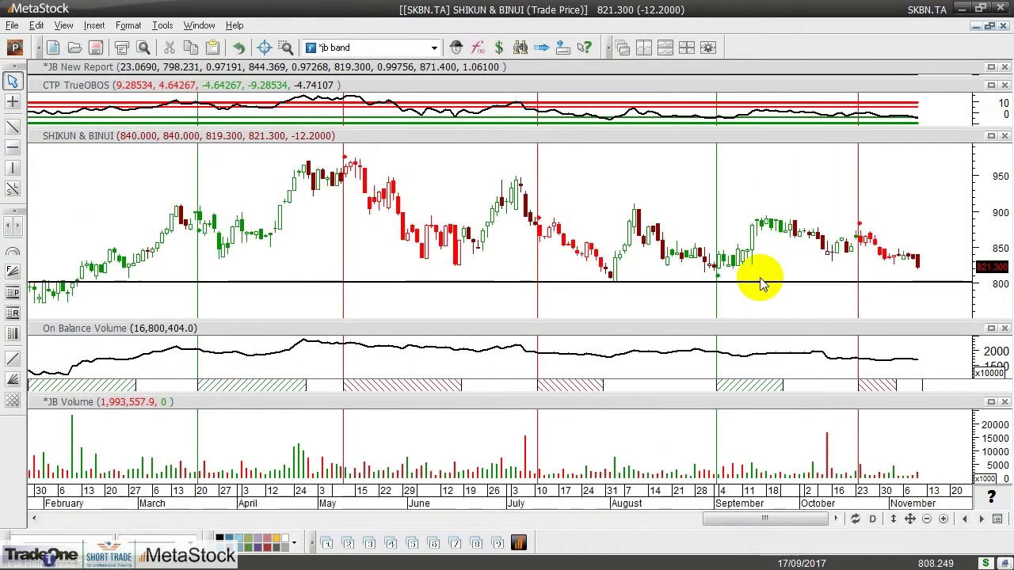
scroll(759, 279, "down", 1)
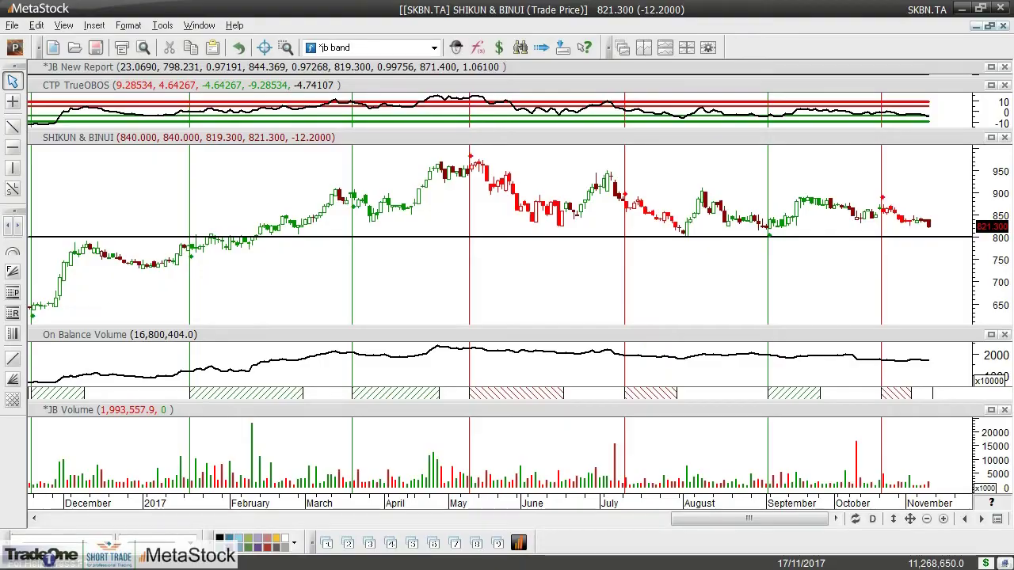
Switch to the TOT stock table, import טבלת מניות ישראל שיטת איצמוקו.csv and sort the stocks by Score
key("alt+Tab")
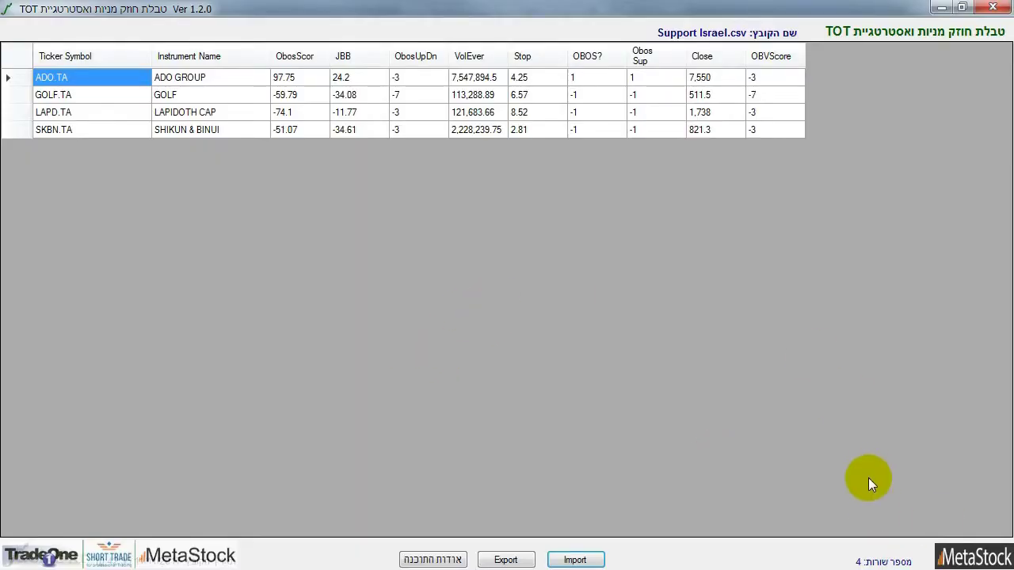
left_click(577, 559)
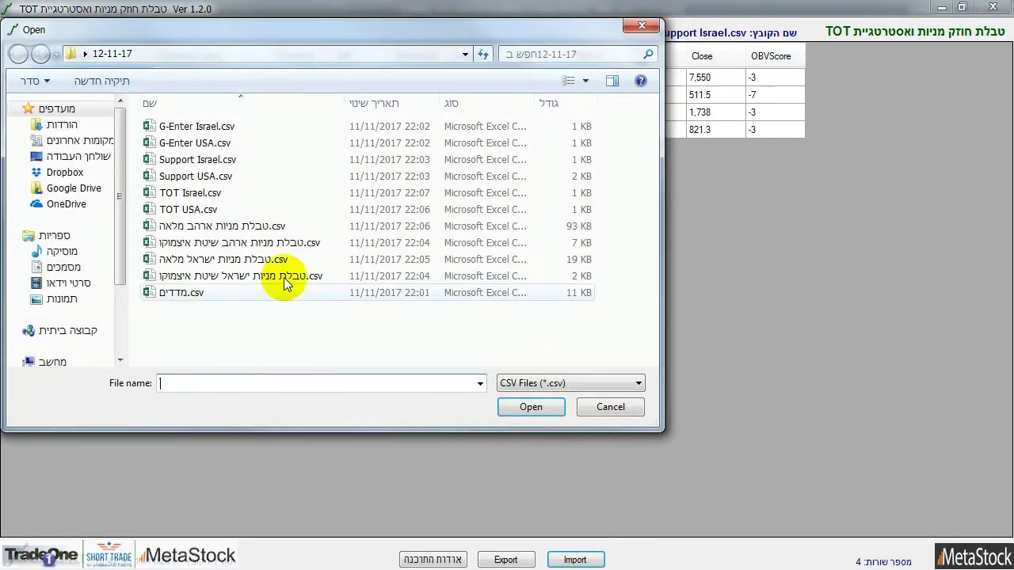
double_click(220, 279)
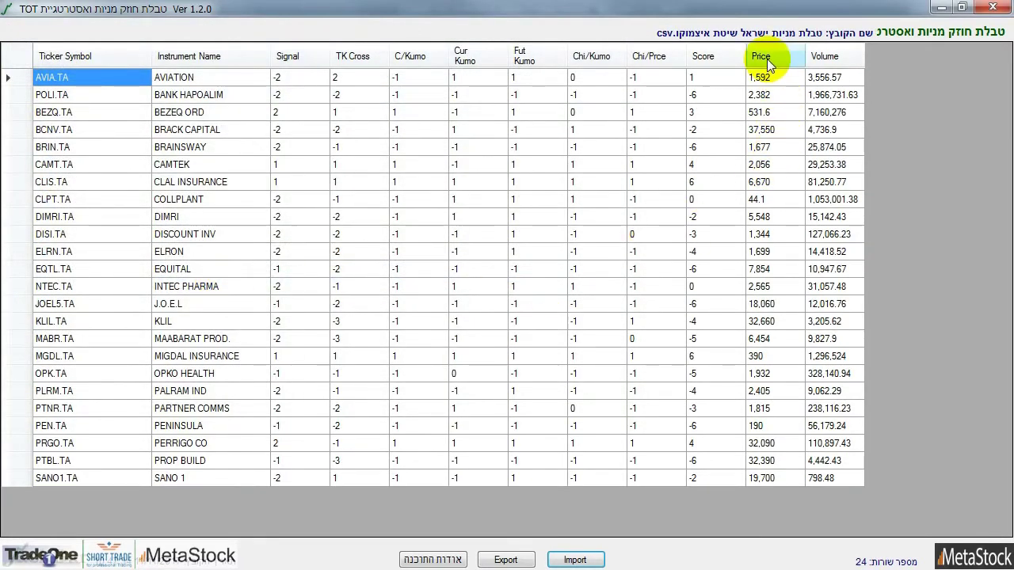
left_click(704, 57)
left_click(704, 57)
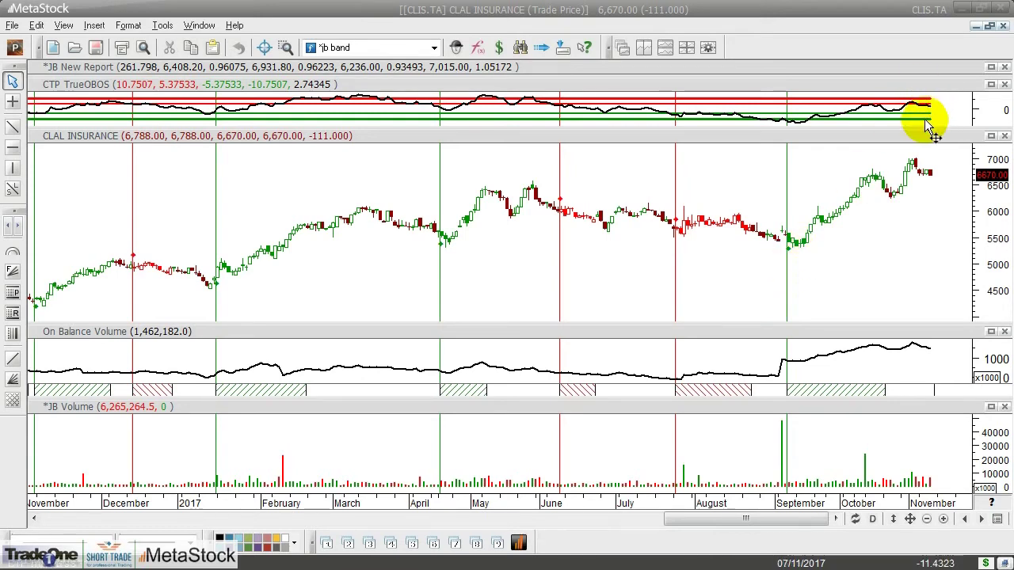
Draw a horizontal line at about 6,700 across the mid-October highs of CLAL INSURANCE and advance to the MIGDAL INSURANCE chart
left_click(868, 241)
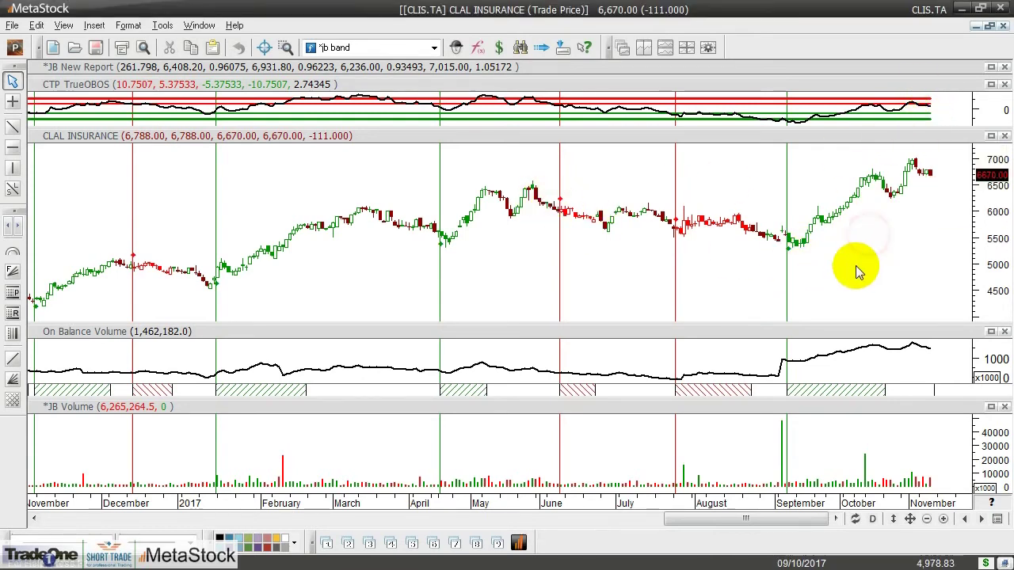
scroll(855, 268, "up", 2)
scroll(855, 268, "up", 1)
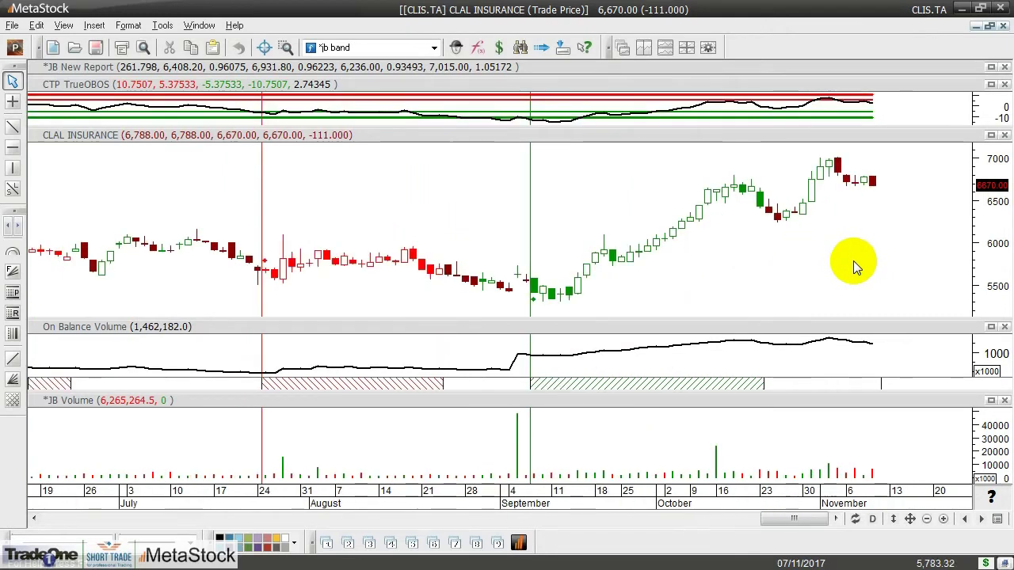
left_click(12, 147)
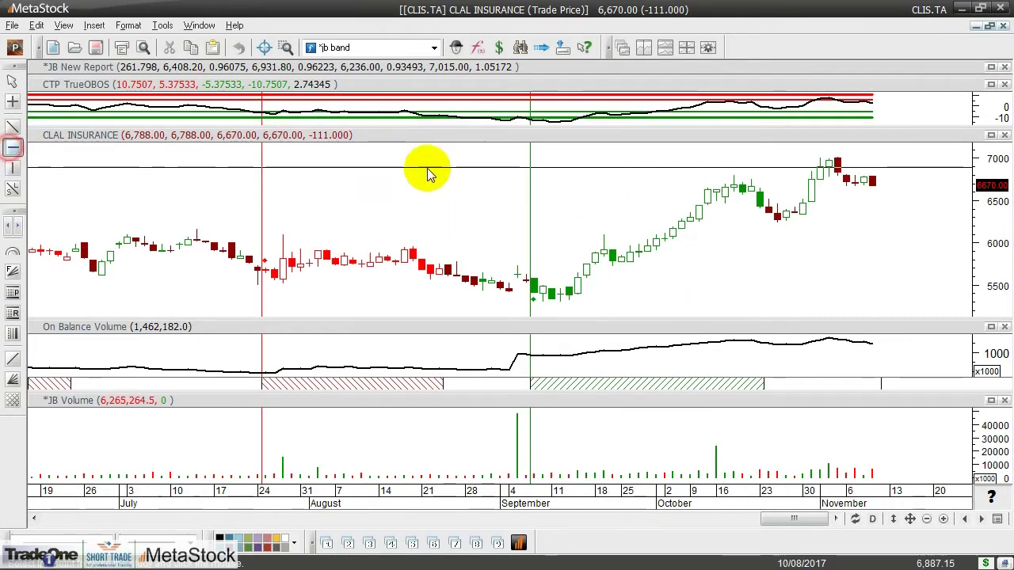
left_click(488, 188)
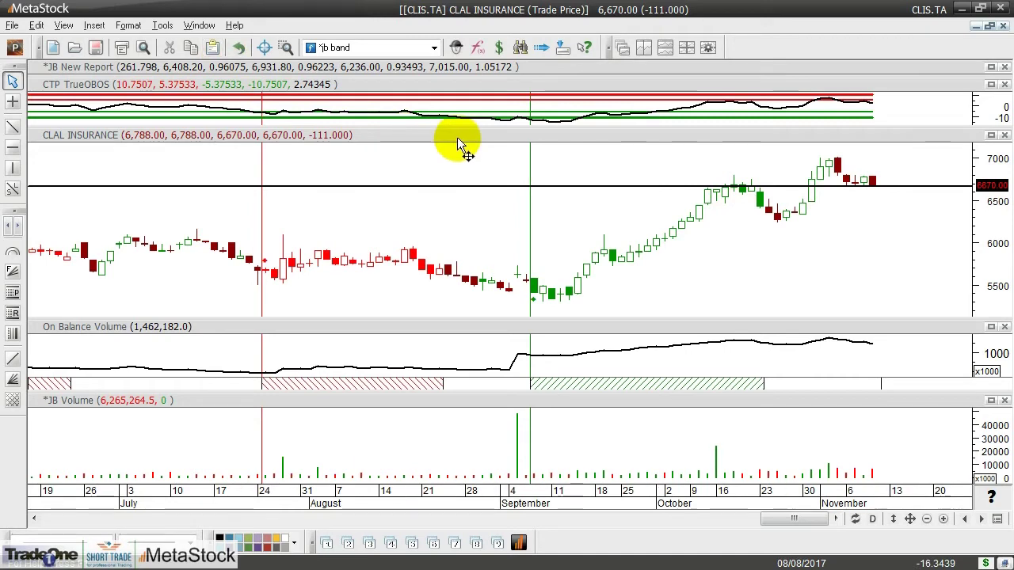
key("Page_Down")
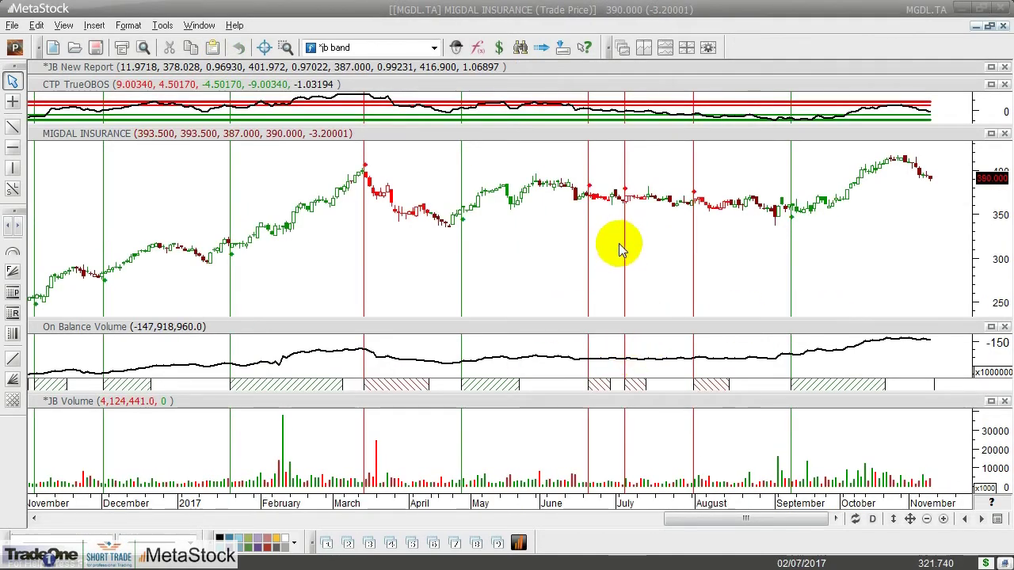
Draw a horizontal line at about 397 across the late-May high of MIGDAL INSURANCE and place a second horizontal line below it
scroll(635, 271, "up", 2)
scroll(634, 271, "up", 1)
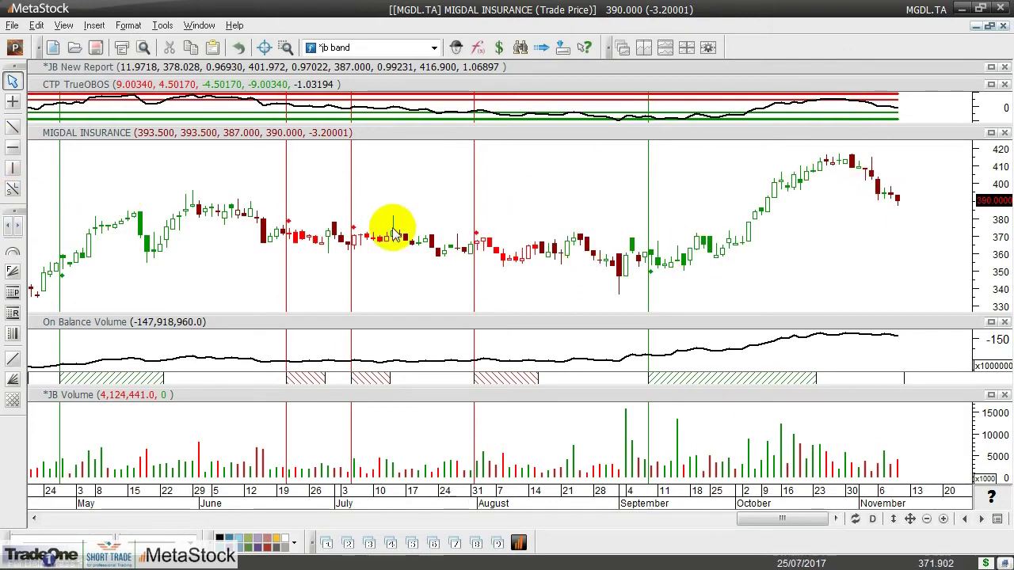
left_click(12, 149)
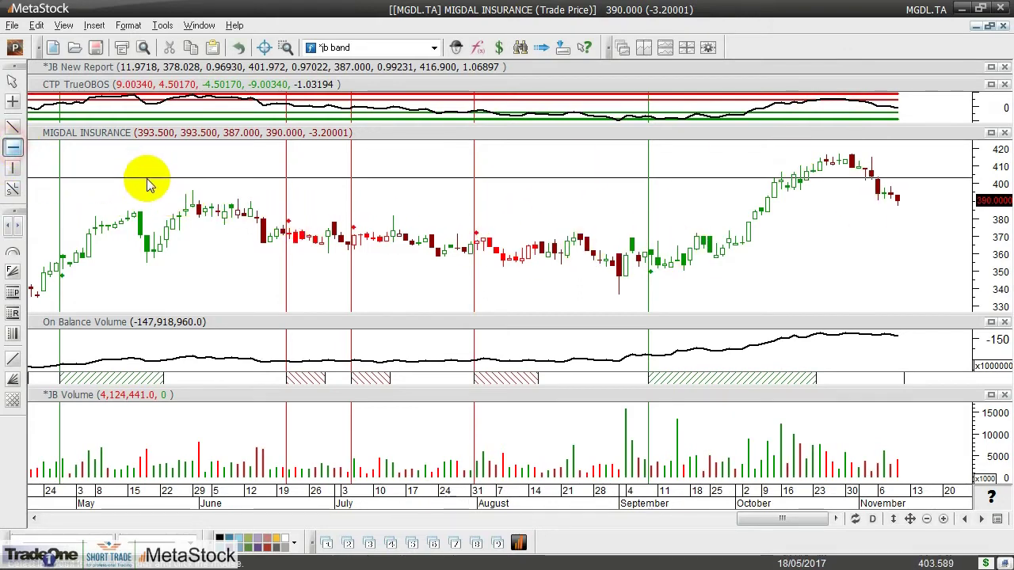
left_click_drag(145, 181, 152, 191)
left_click(152, 191)
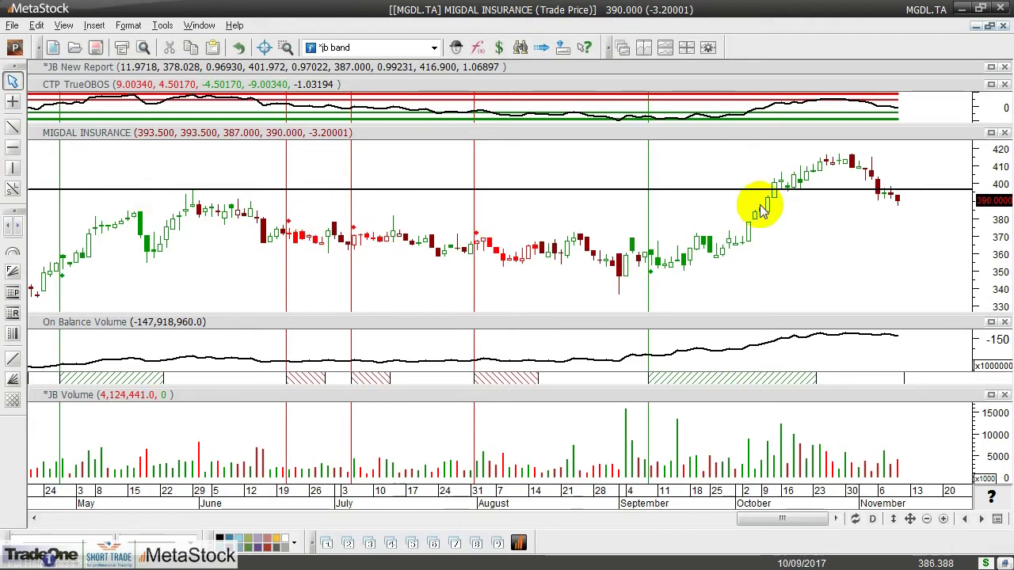
left_click(12, 149)
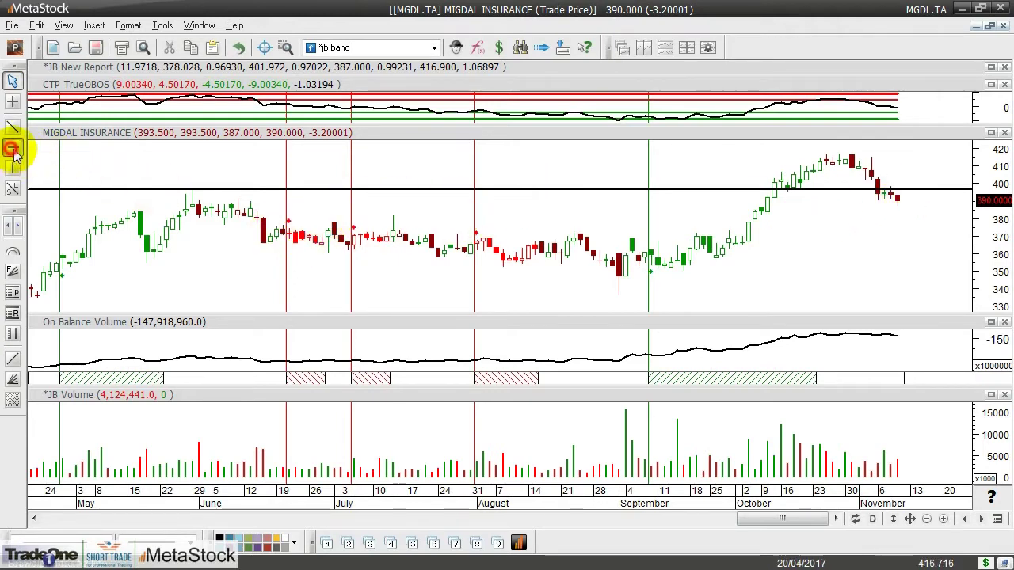
left_click(313, 231)
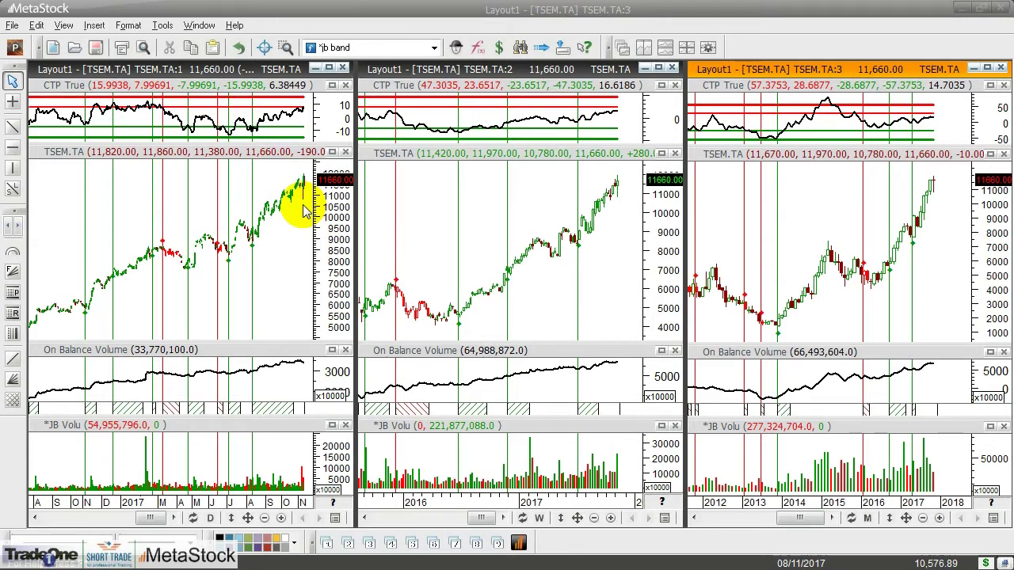
Examine the mid-October candles of the DISCOVERY COMM C chart against its lower jb band lines
mouse_move(256, 225)
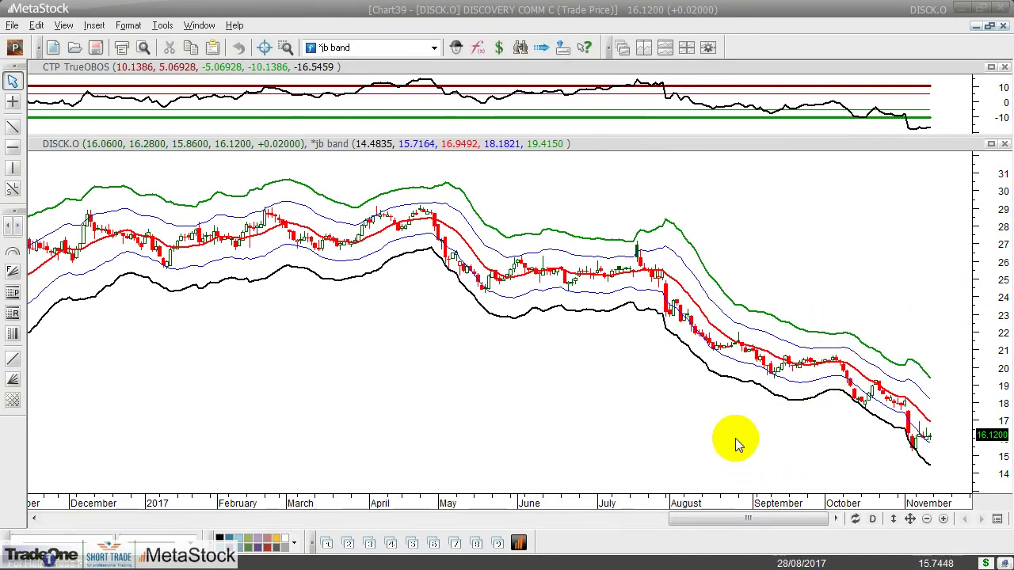
left_click(676, 423)
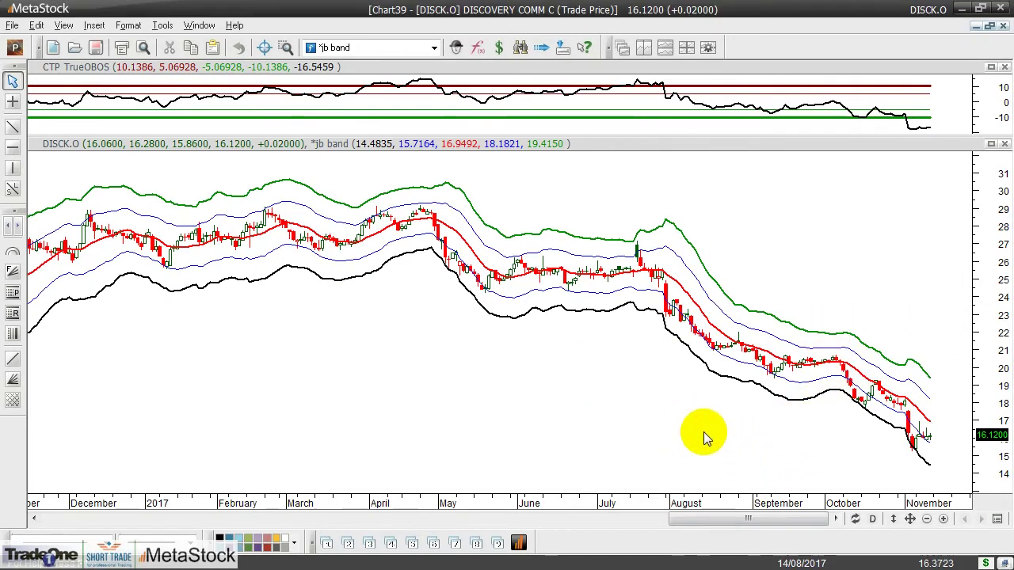
scroll(703, 431, "up", 6)
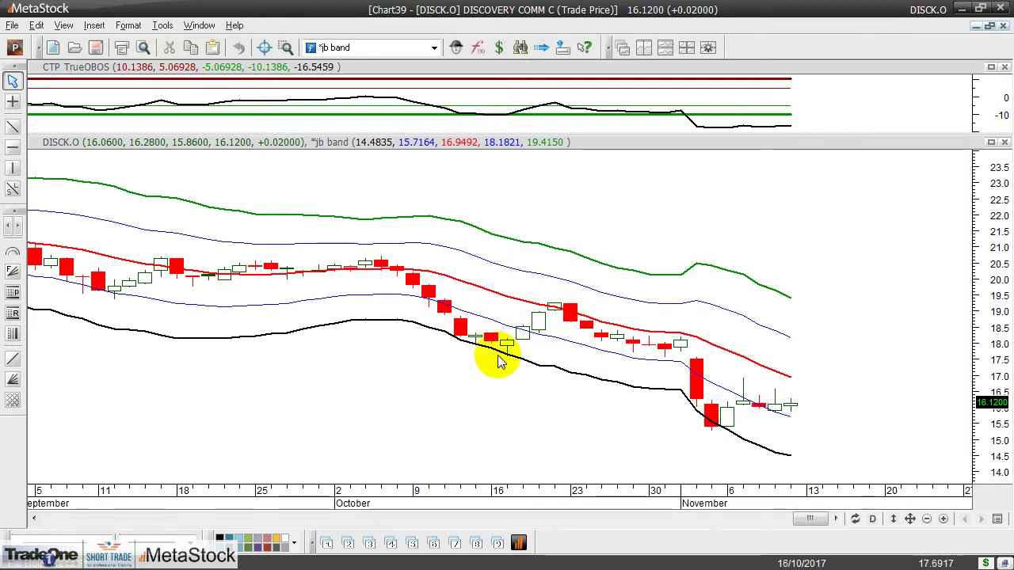
mouse_move(514, 348)
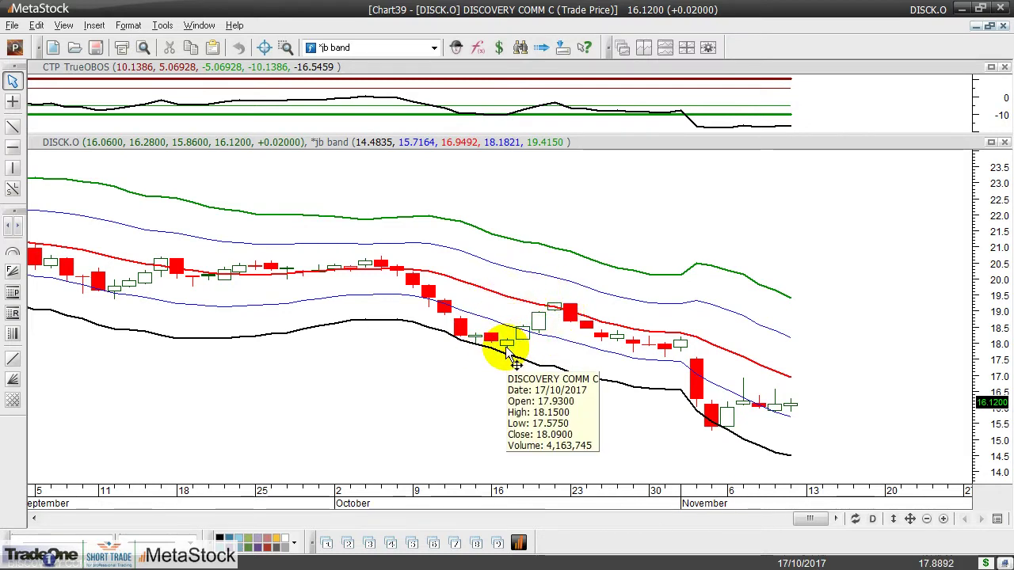
mouse_move(552, 313)
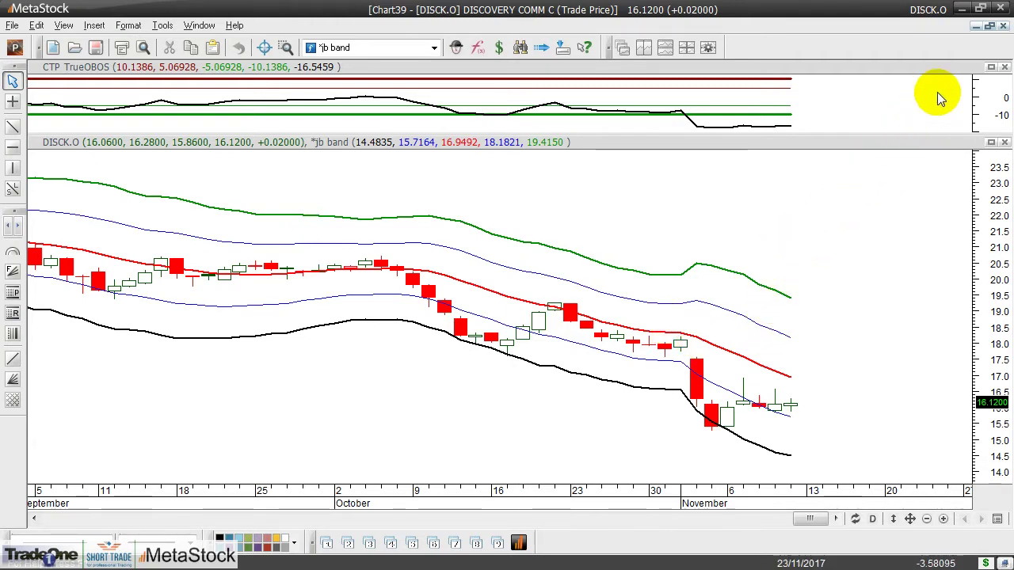
Close the DISCOVERY COMM C chart without saving and enlarge the recent candles of the SCANA CORP chart
left_click(1003, 26)
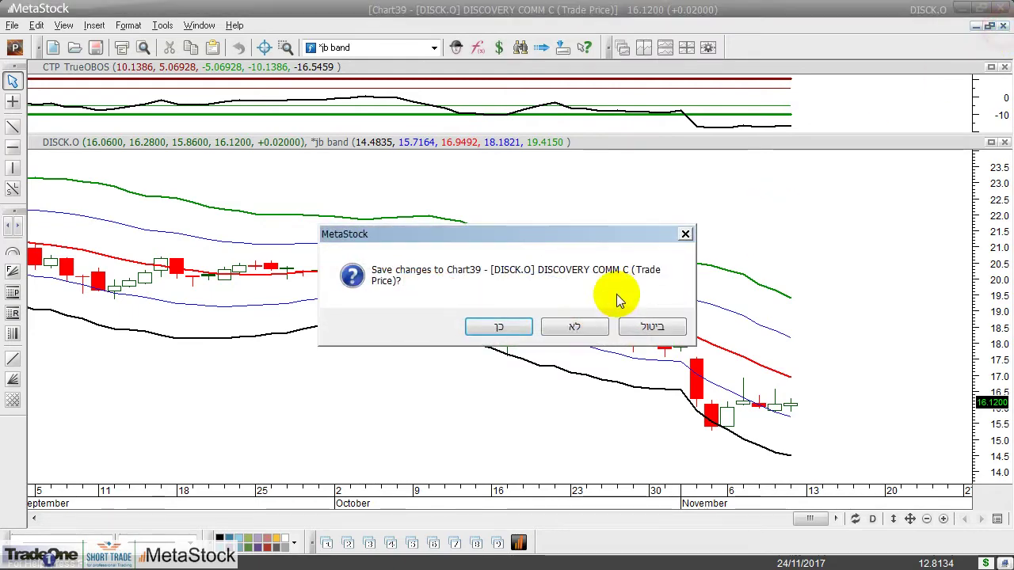
left_click(575, 327)
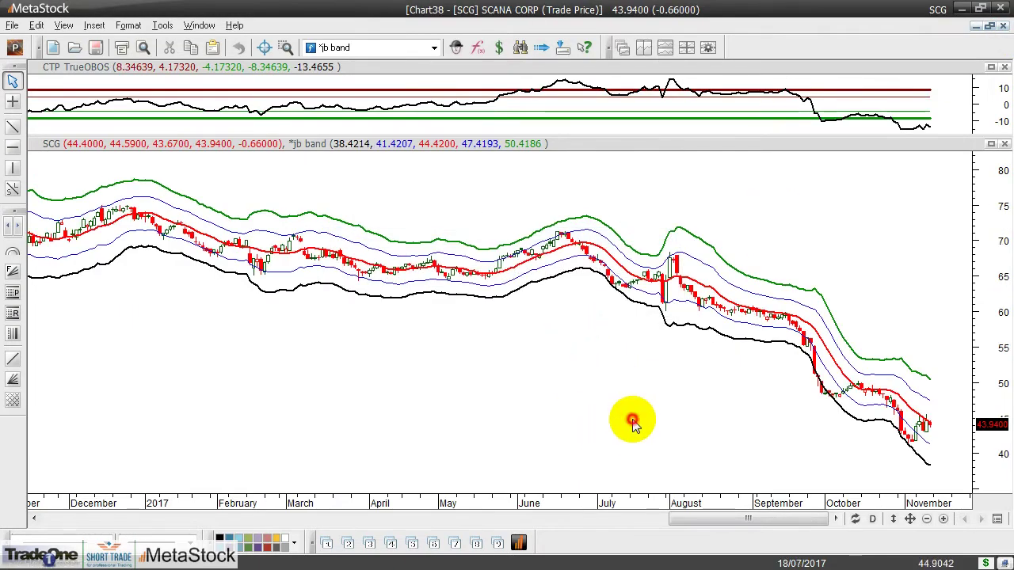
scroll(628, 428, "up", 2)
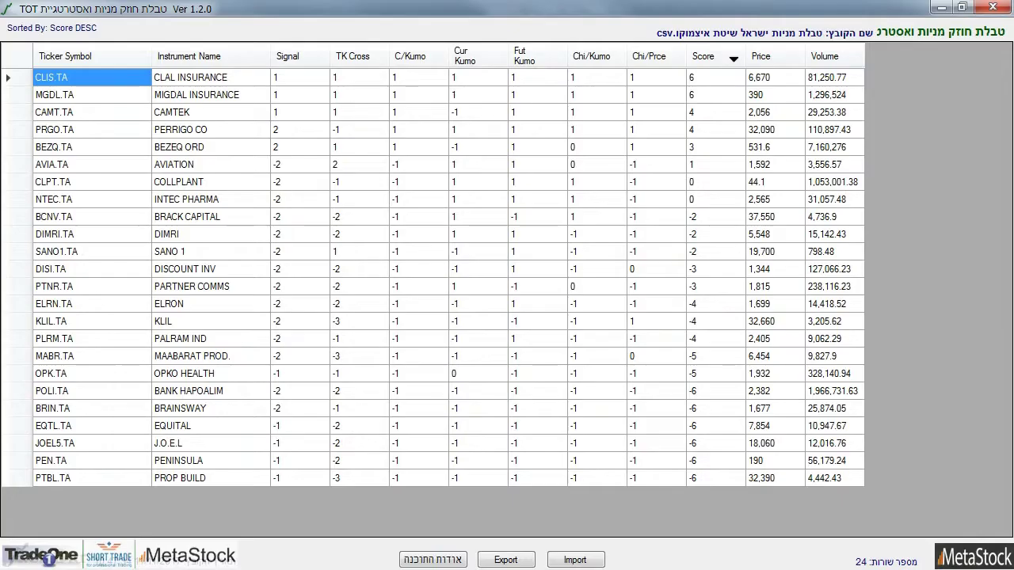
Import TOT USA.csv into the TOT stock table and sort the stocks by ObosScor in descending order
left_click(587, 560)
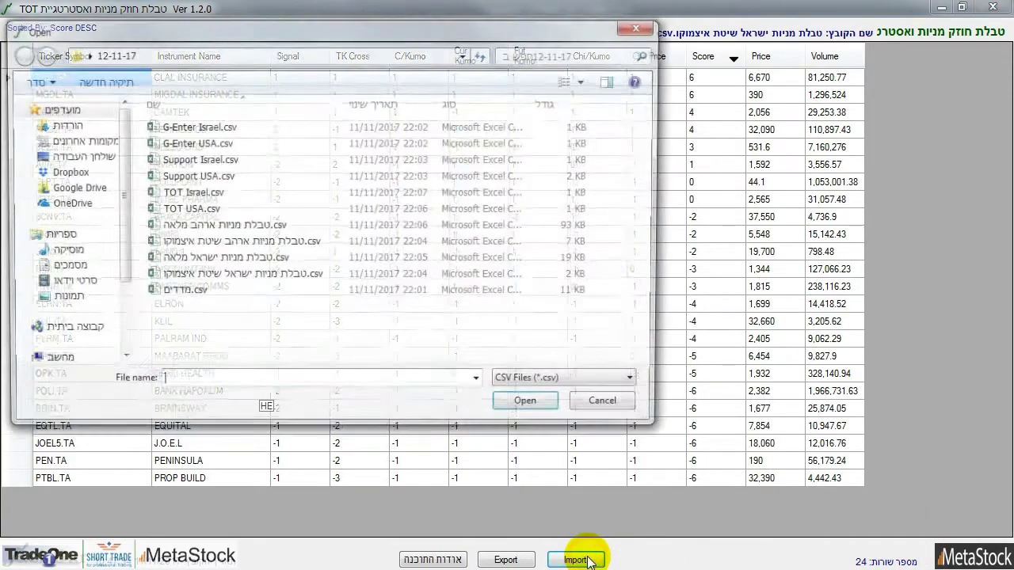
double_click(190, 211)
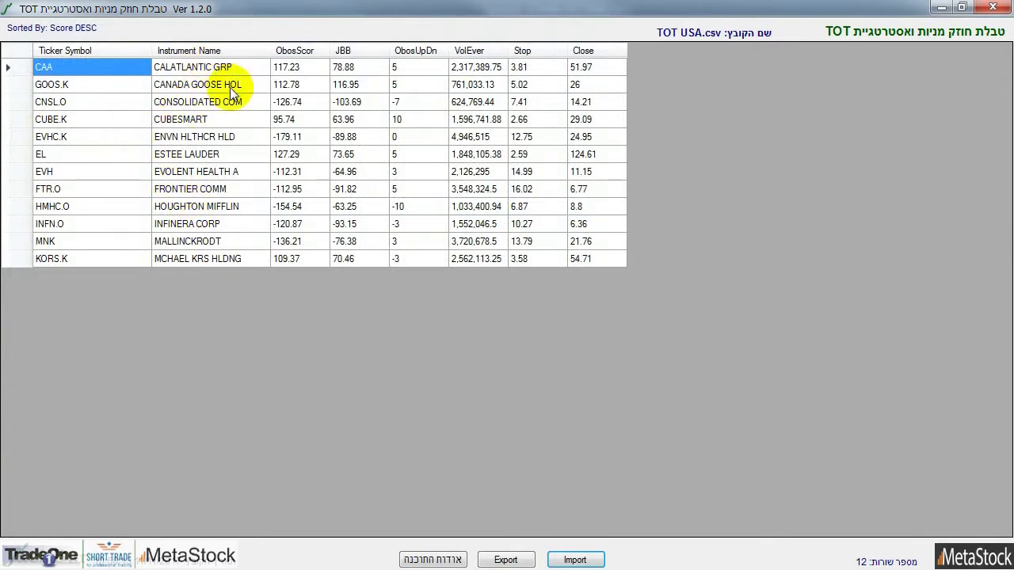
left_click(307, 50)
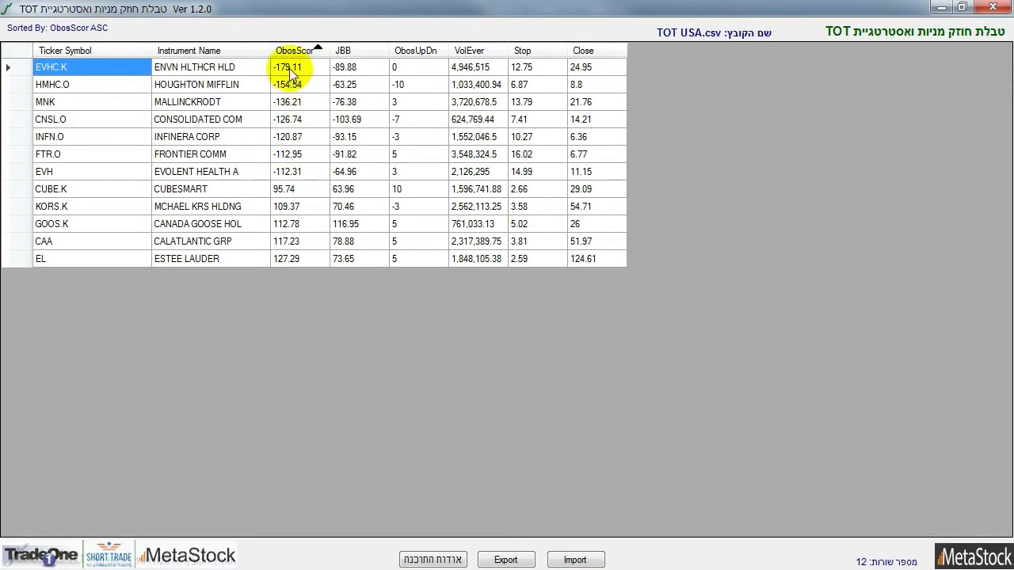
left_click(292, 49)
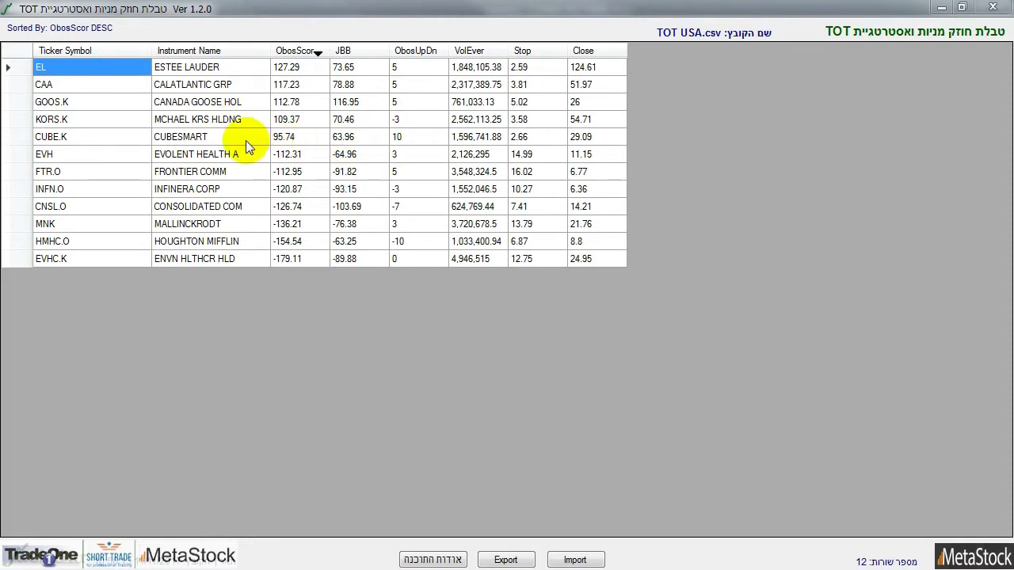
Select the CUBE.K, GOOS.K, CAA and KORS.K tickers in the TOT USA table and open their charts in MetaStock
left_click(74, 138)
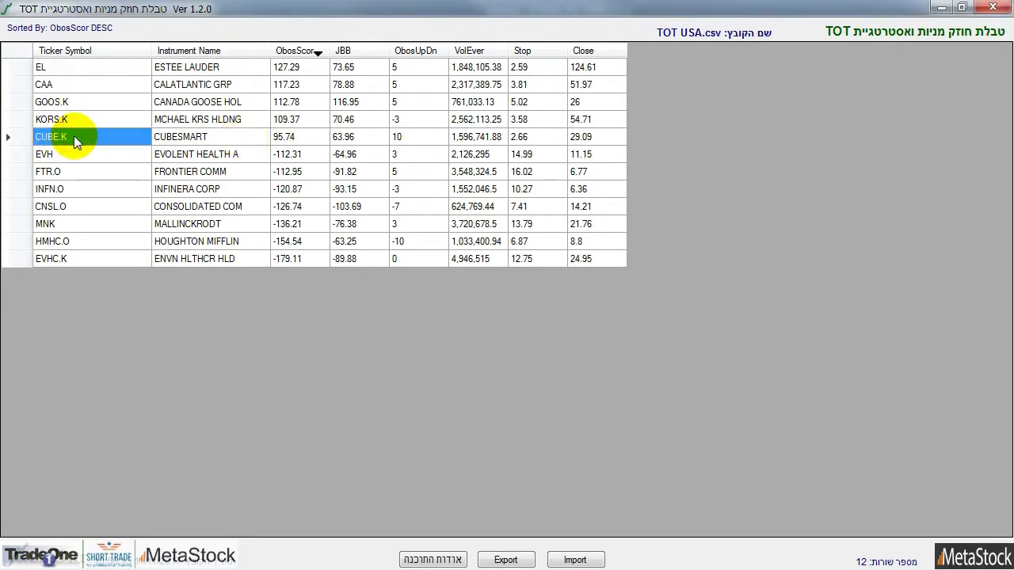
left_click(68, 107, "ctrl")
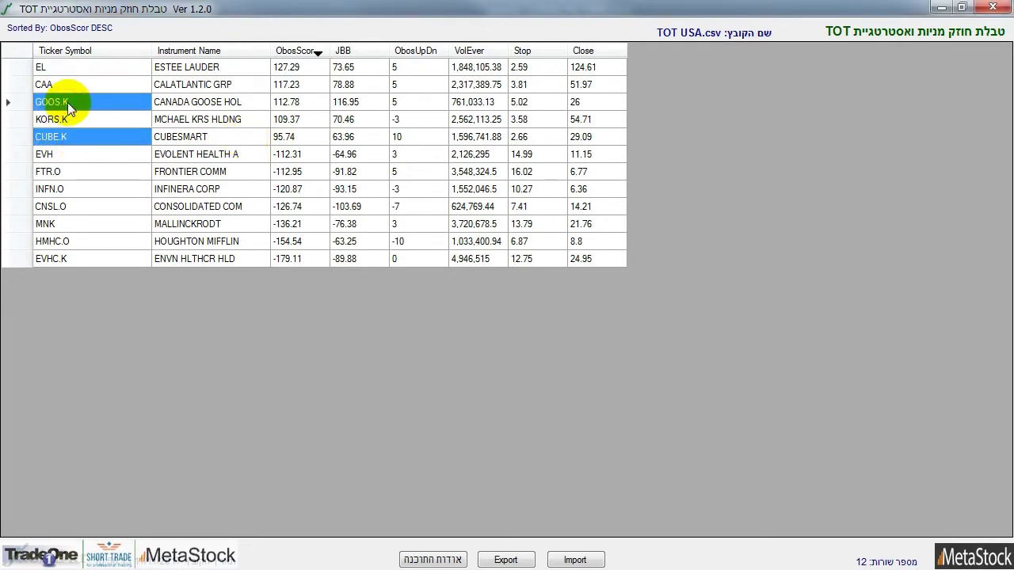
left_click(67, 87, "ctrl")
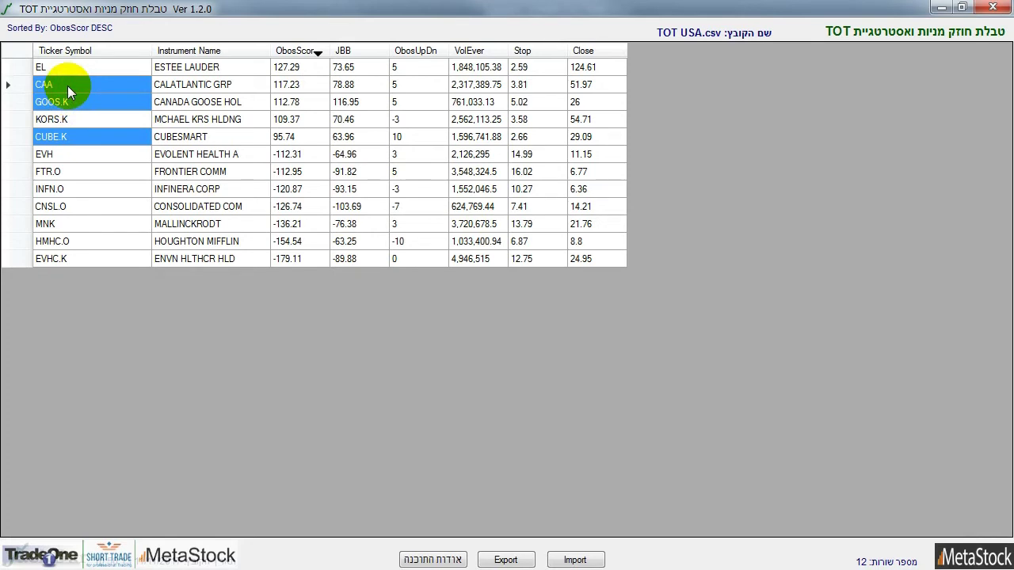
left_click(61, 125, "ctrl")
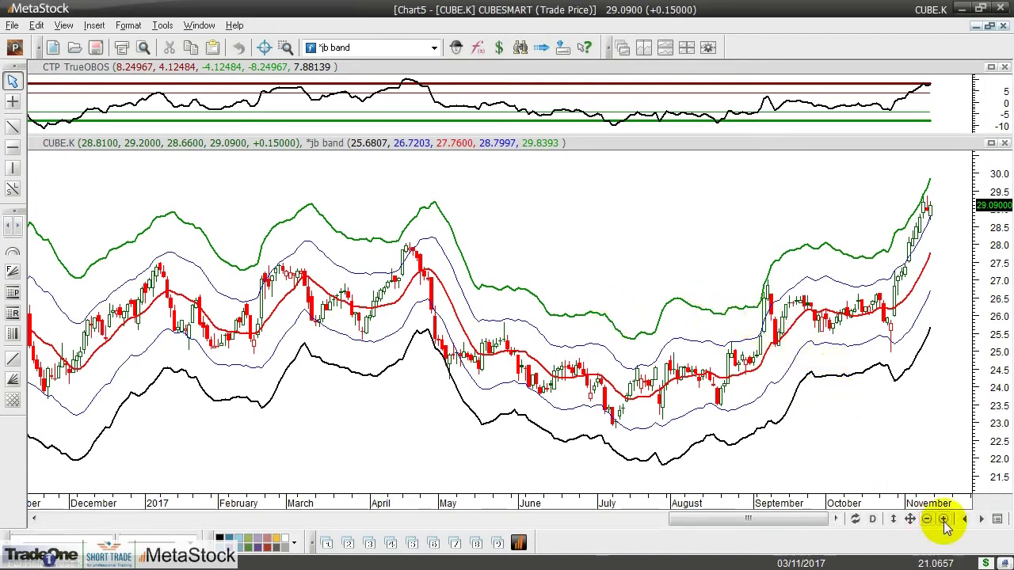
Draw a horizontal line at about 29.35 across the early-November highs of the CUBESMART chart
left_click(944, 519)
left_click(943, 519)
left_click(943, 518)
left_click(944, 519)
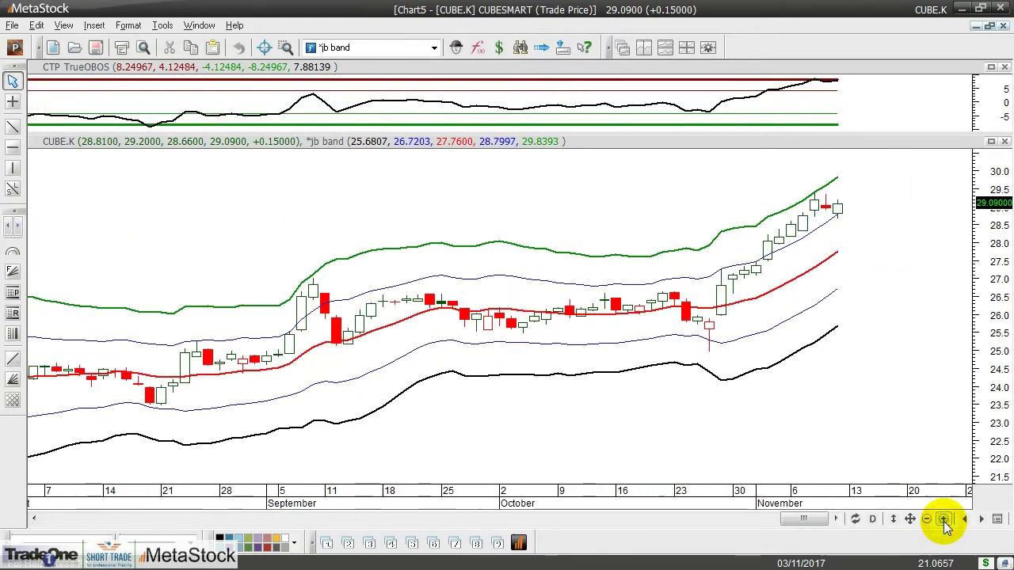
left_click(943, 519)
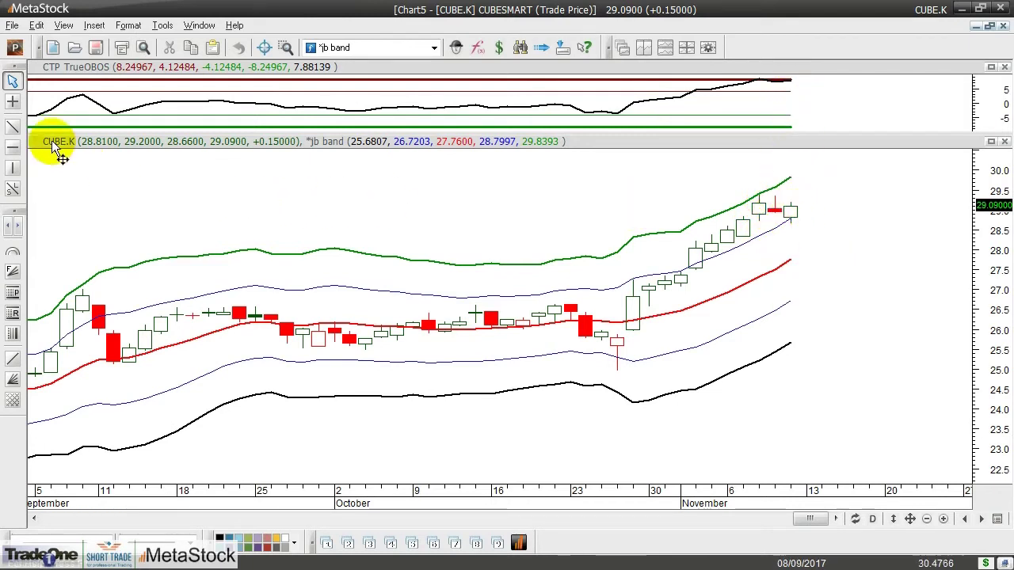
left_click(13, 147)
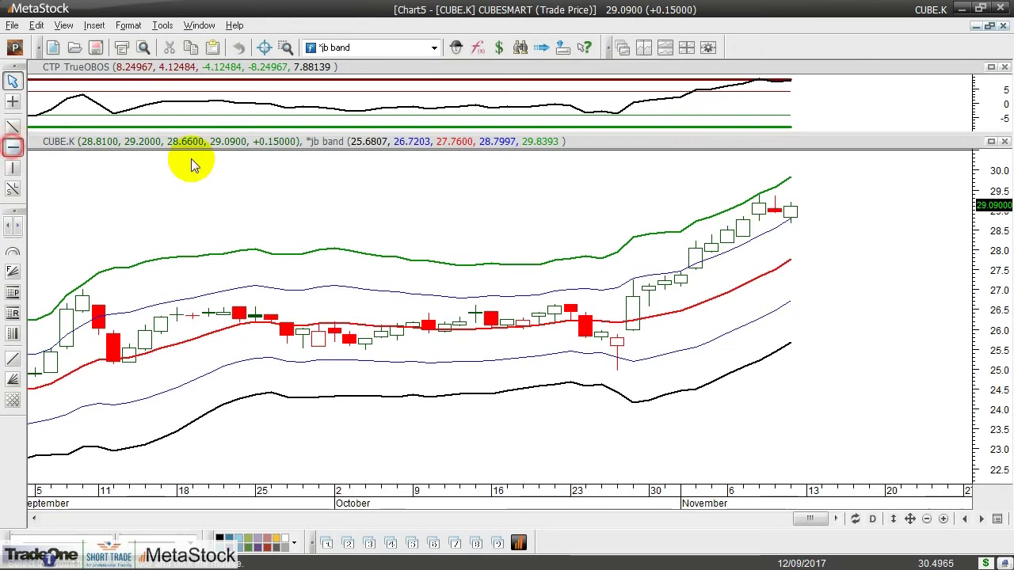
left_click(668, 198)
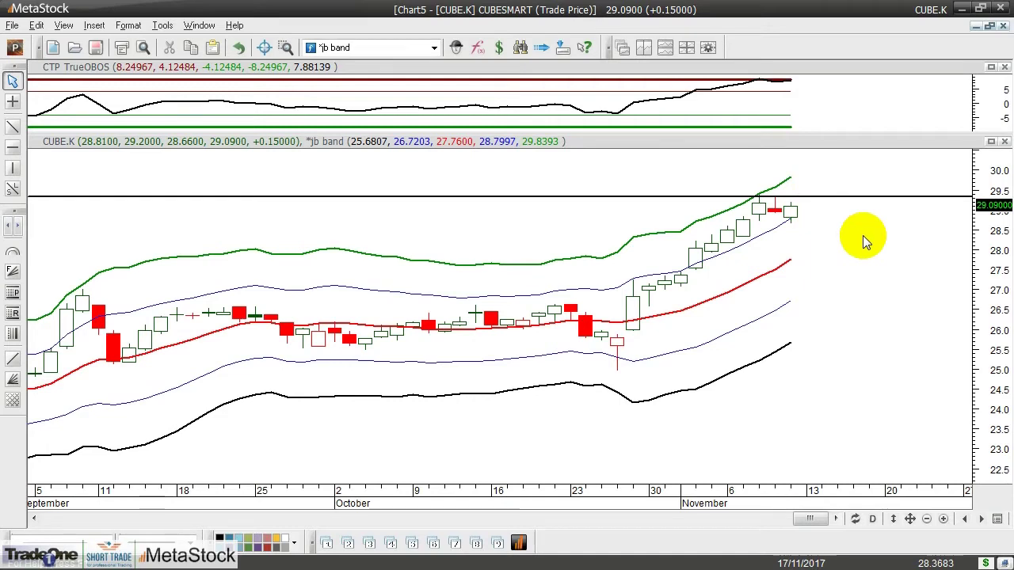
Bring up the CALATLANTIC GRP chart, review its recent candles and close it without saving
left_click(199, 25)
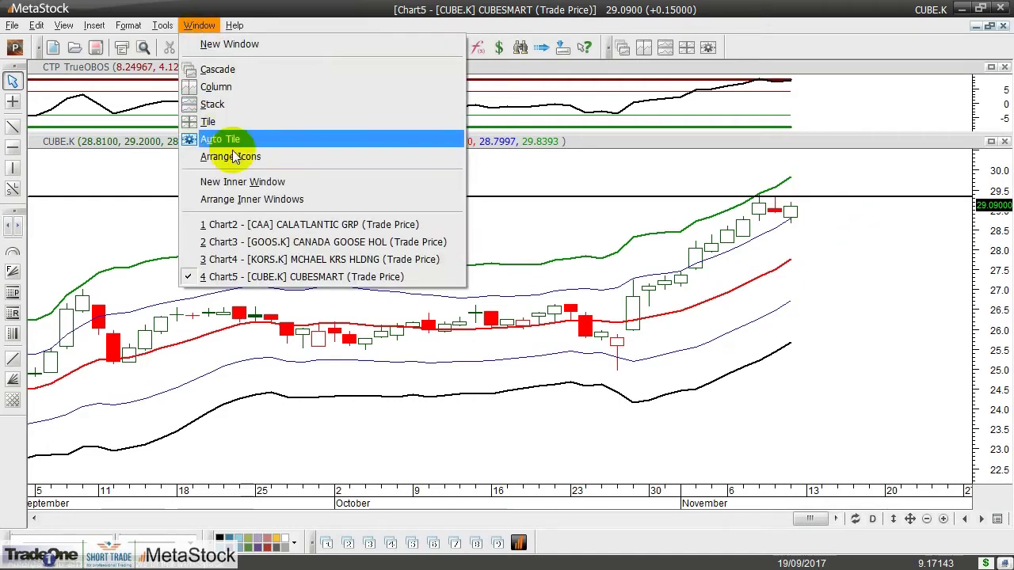
left_click(252, 226)
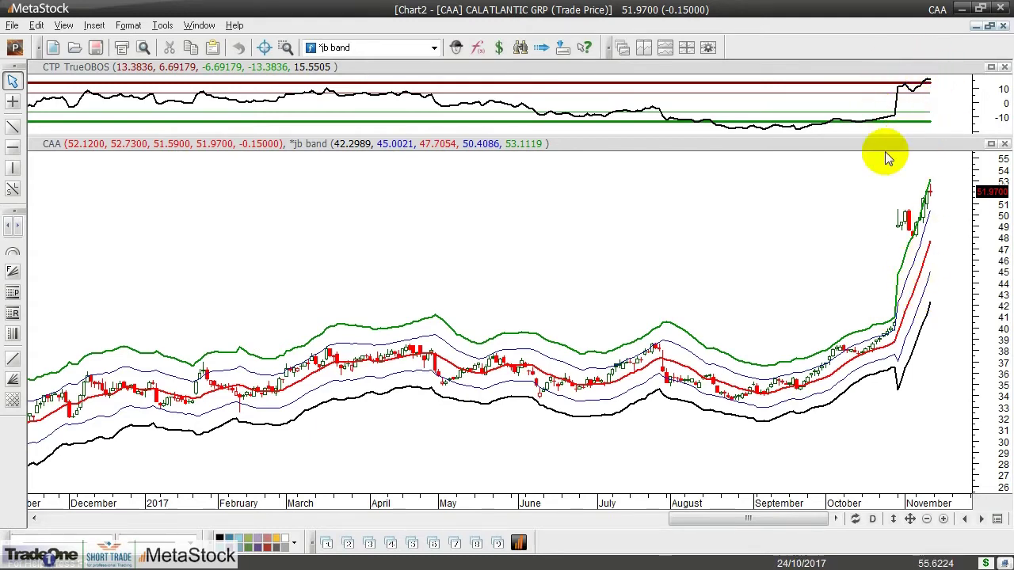
left_click(1001, 26)
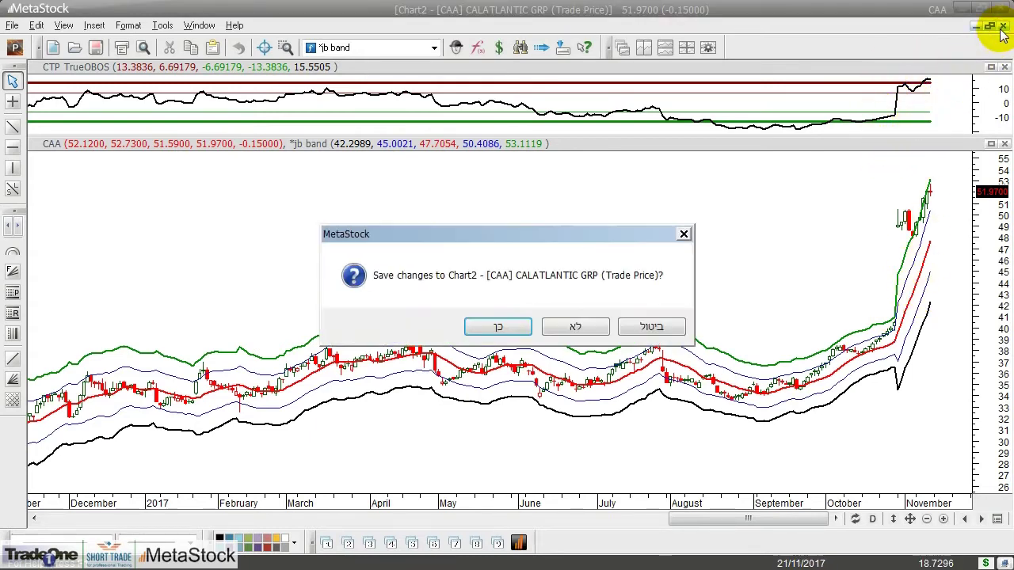
left_click(581, 333)
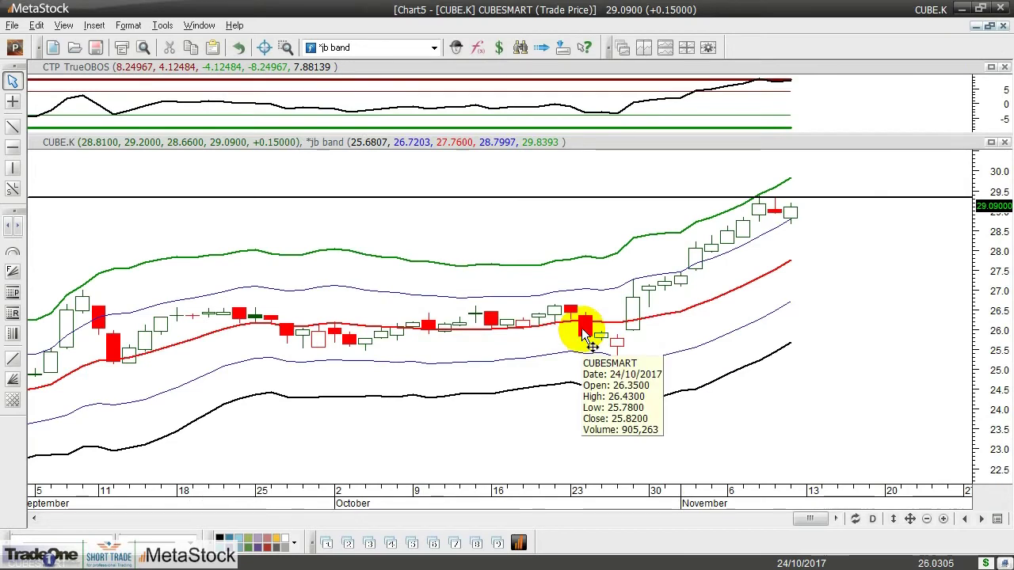
Bring up the CANADA GOOSE HOL chart, review its recent candles and close it without saving
left_click(199, 24)
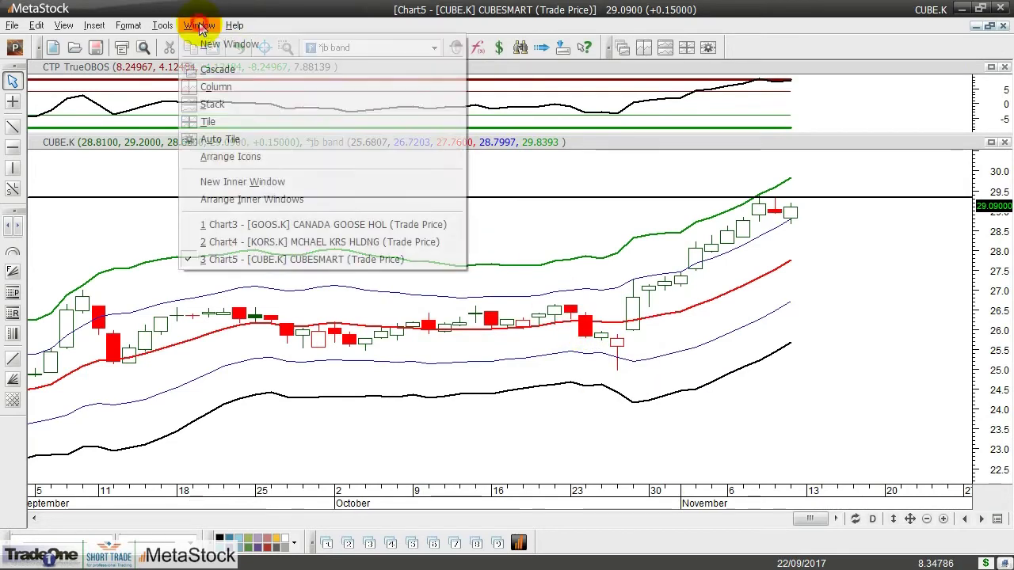
left_click(251, 225)
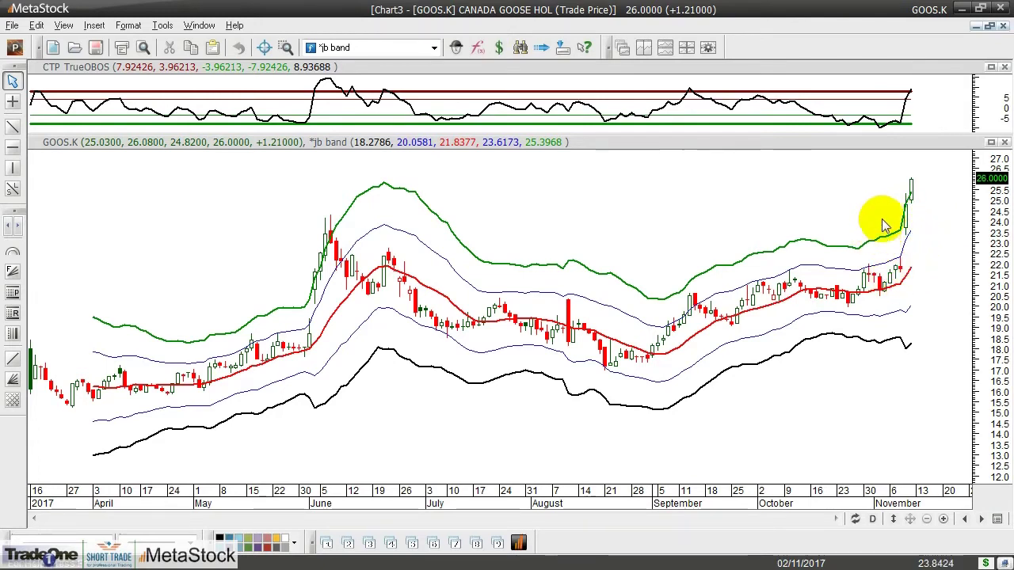
left_click(1003, 27)
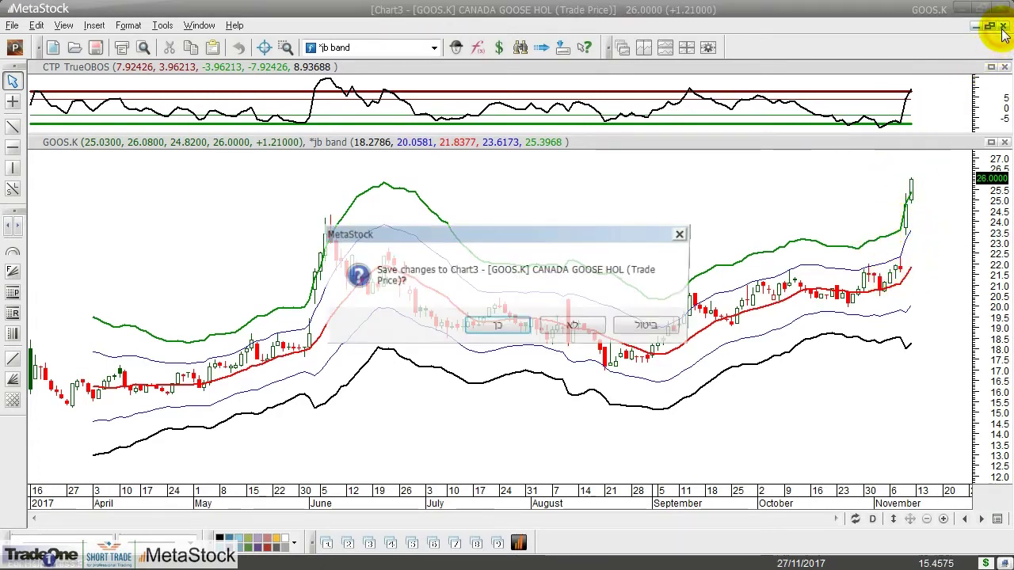
left_click(577, 323)
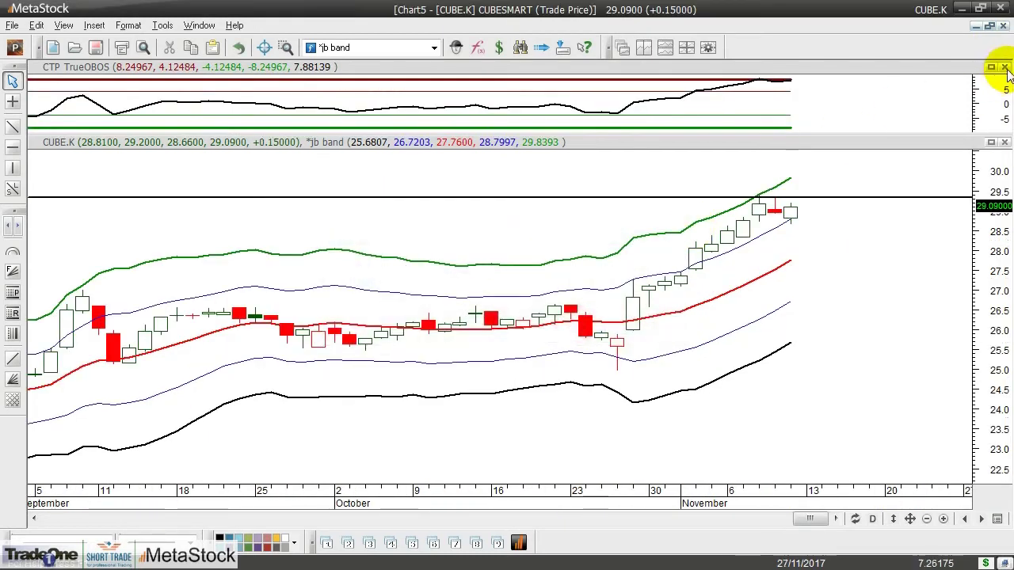
Close the CUBESMART chart without saving and re-sort the TOT USA stocks by ObosScor in ascending order
left_click(1003, 25)
left_click(574, 333)
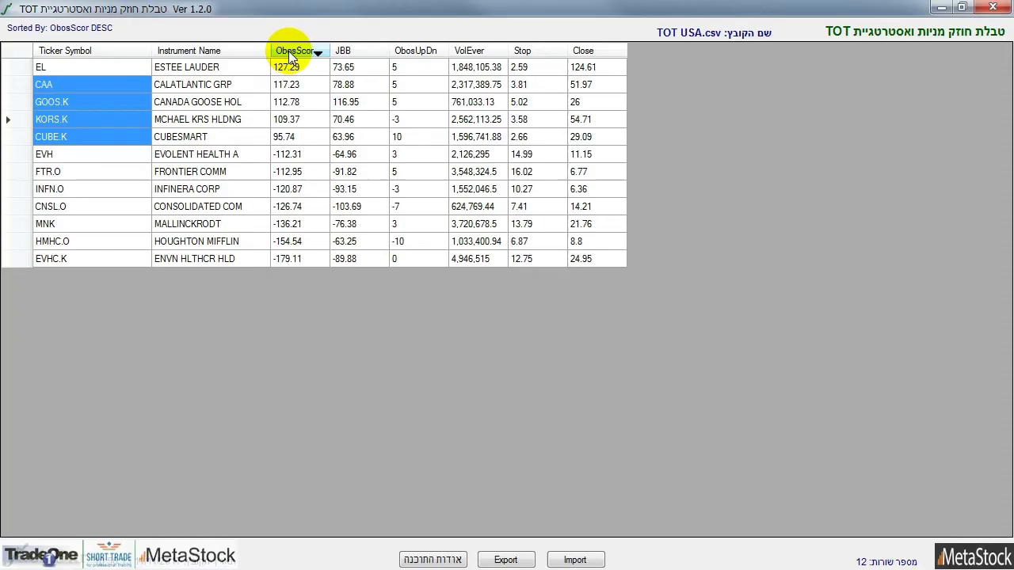
left_click(291, 49)
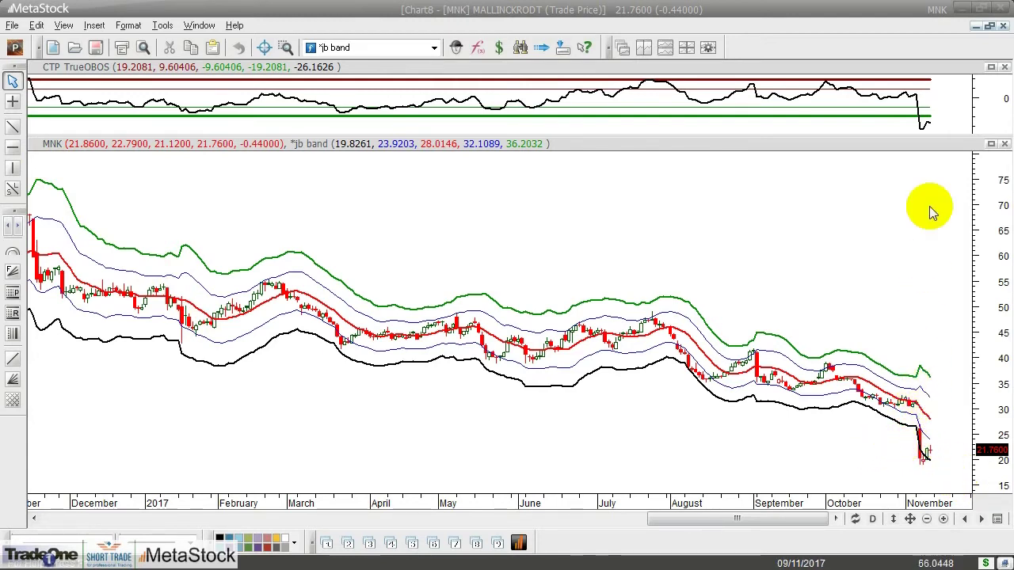
Close the MALLINCKRODT chart without saving and draw a horizontal line at about 8.6 just below the last HOUGHTON MIFFLIN candle
left_click(1004, 28)
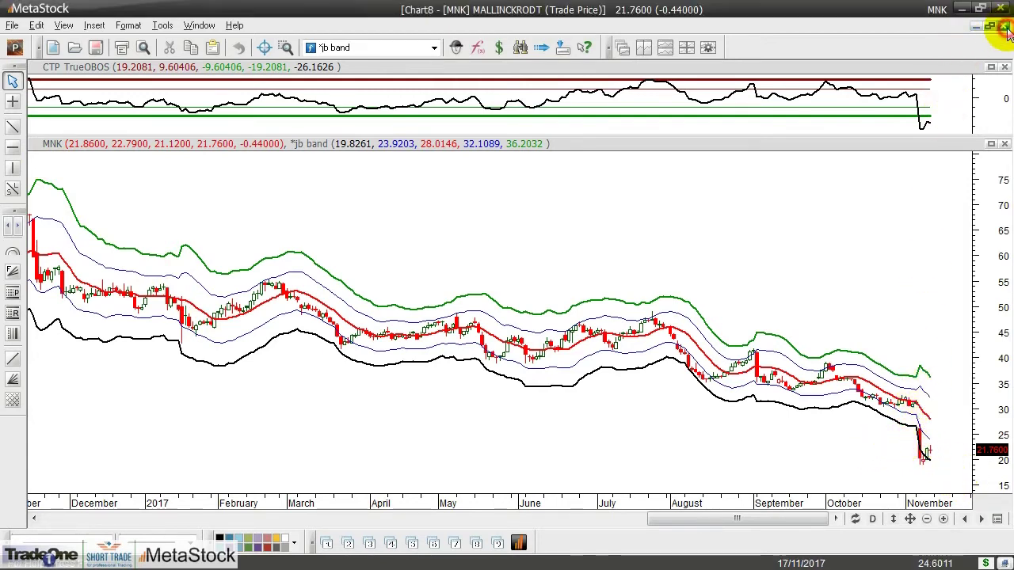
left_click(576, 326)
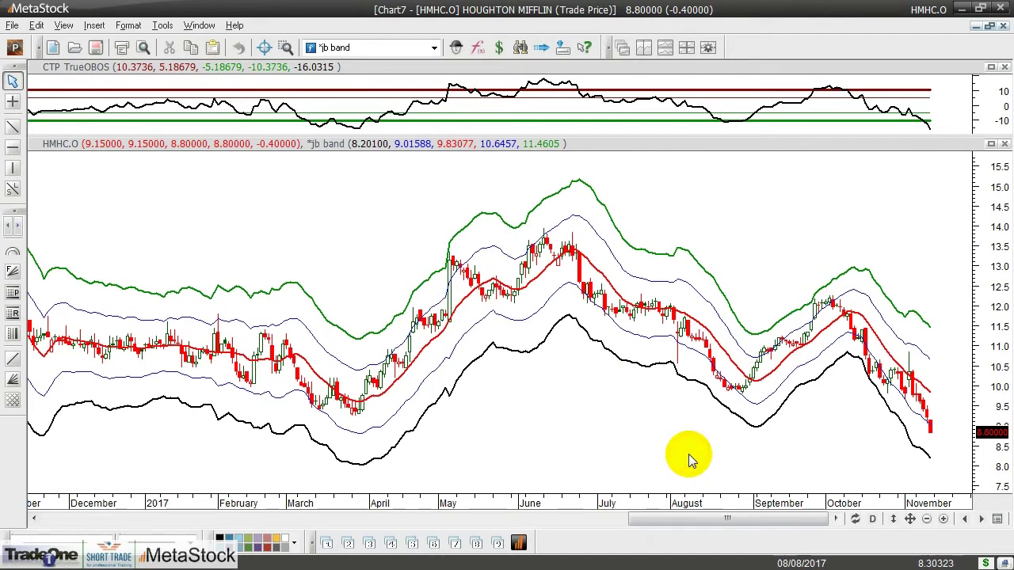
scroll(688, 459, "up", 3)
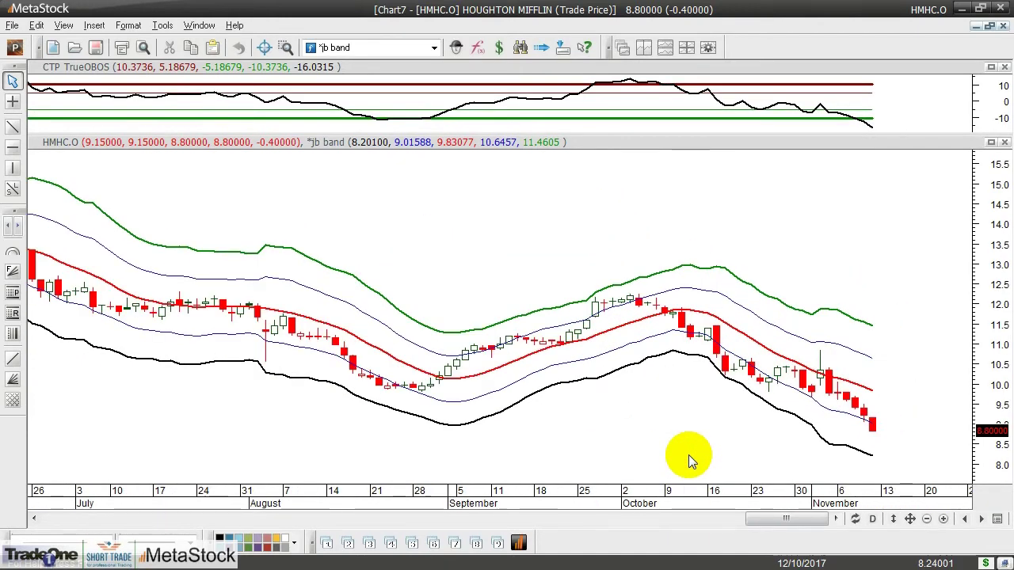
scroll(689, 460, "up", 3)
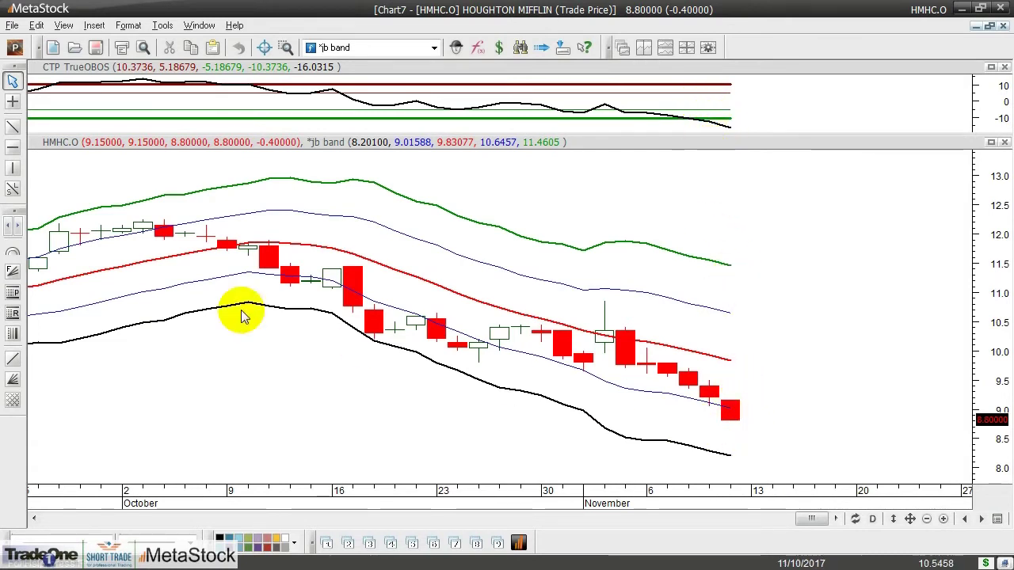
left_click(757, 432)
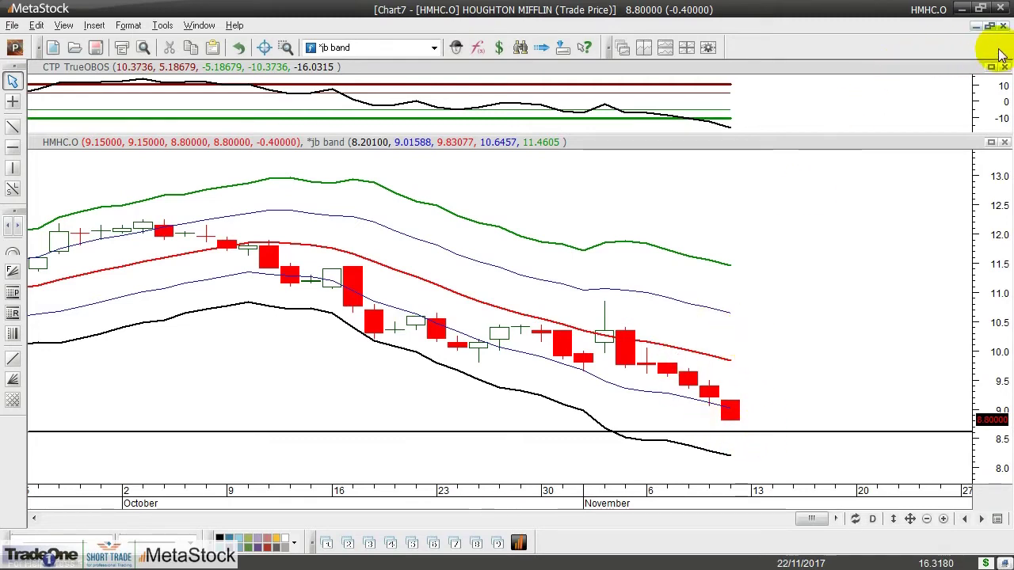
Close the HOUGHTON MIFFLIN and ENVN HLTHCR HLD charts without saving them
left_click(1002, 27)
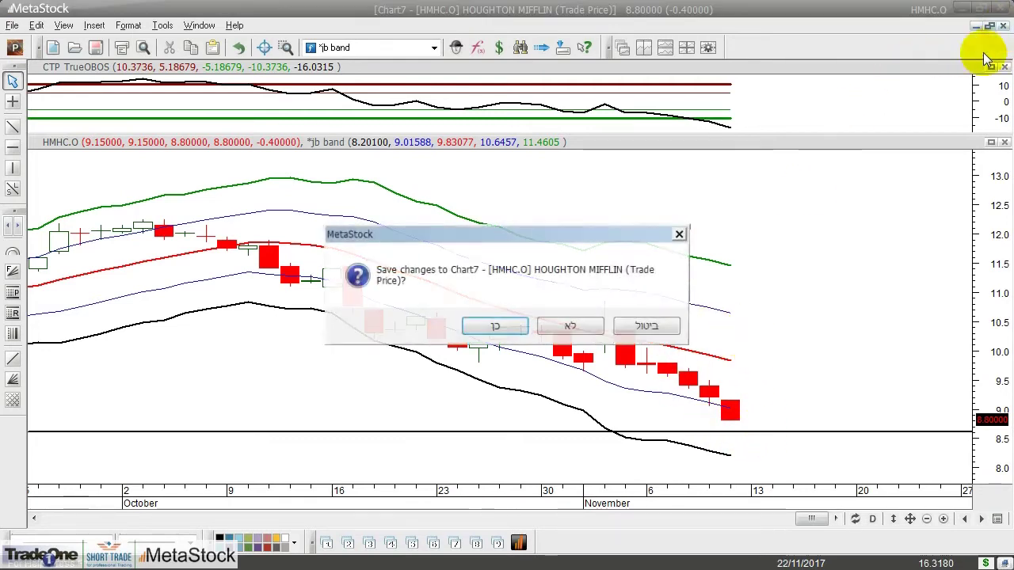
left_click(561, 326)
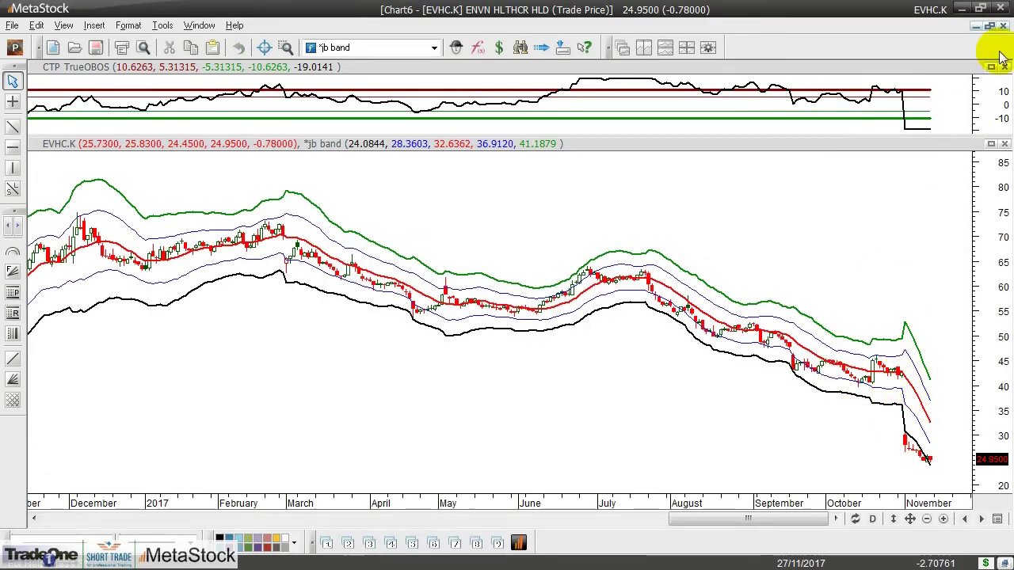
left_click(1003, 27)
left_click(571, 328)
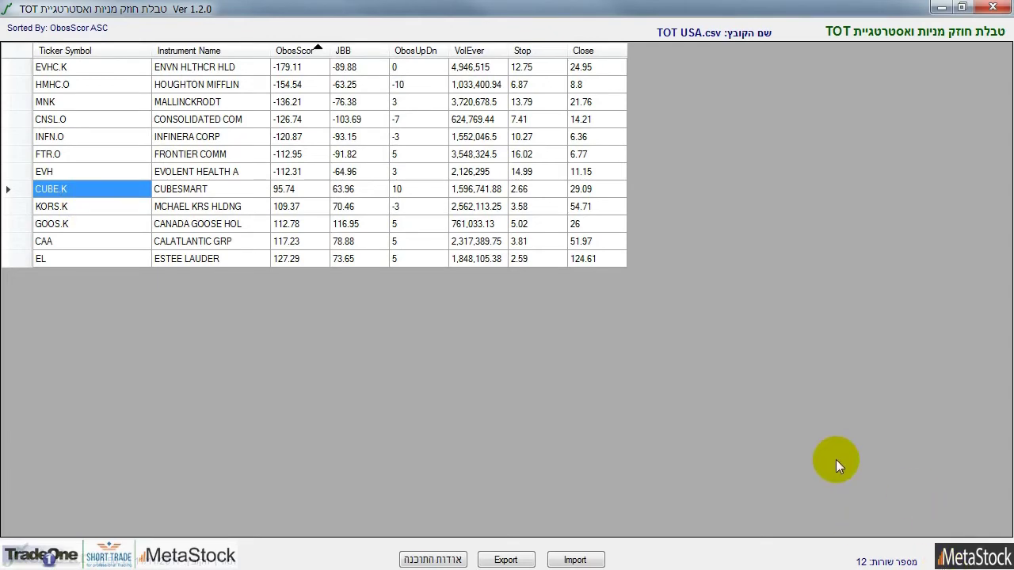
Import G-Enter USA.csv into the stock strength table and sort it by G Enter in ascending order
left_click(575, 560)
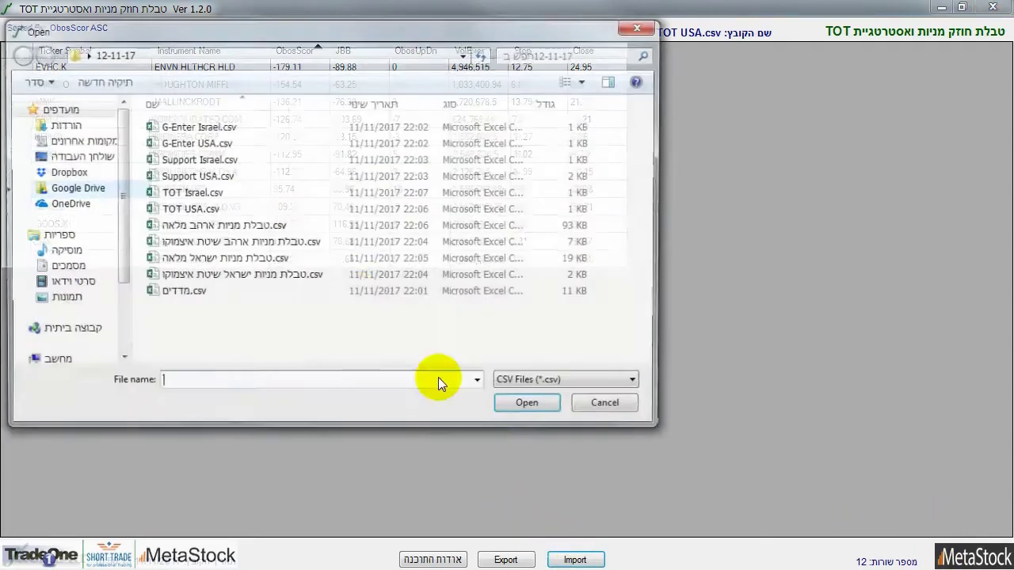
double_click(195, 144)
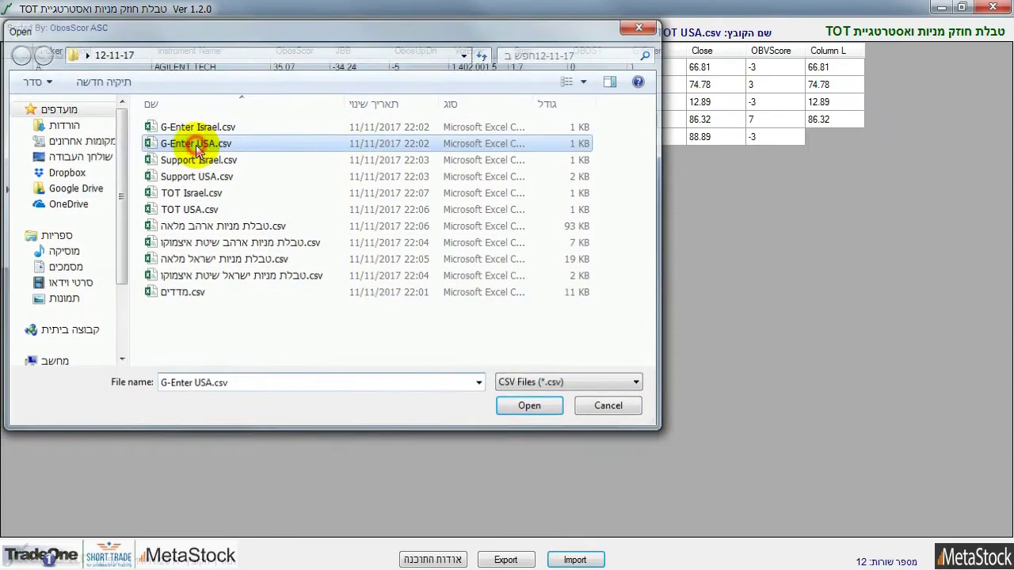
left_click(660, 51)
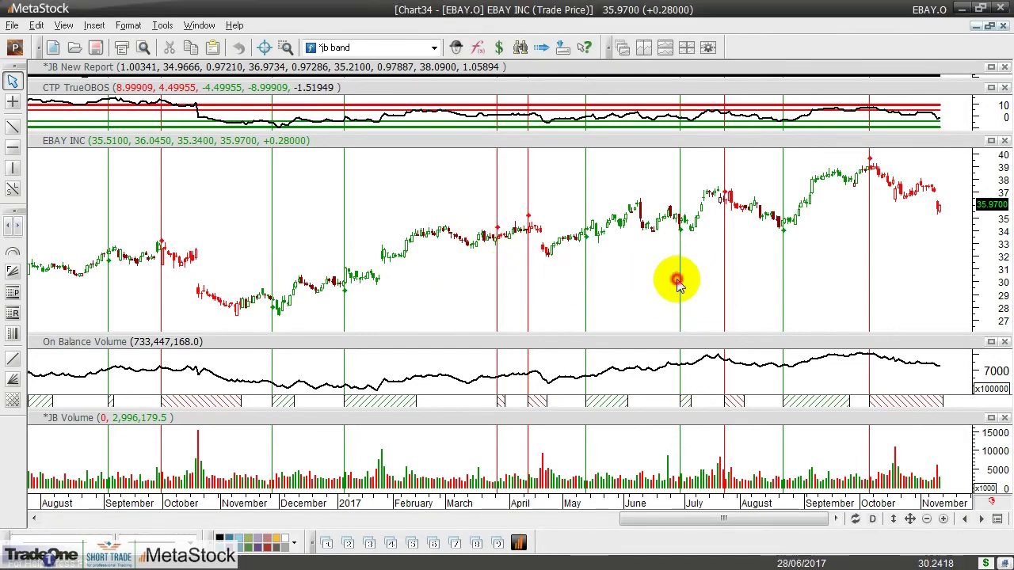
Draw a horizontal line at about 36.2 along the October low of the EBAY INC chart, then close the chart without saving
scroll(611, 321, "up", 3)
scroll(611, 321, "up", 3)
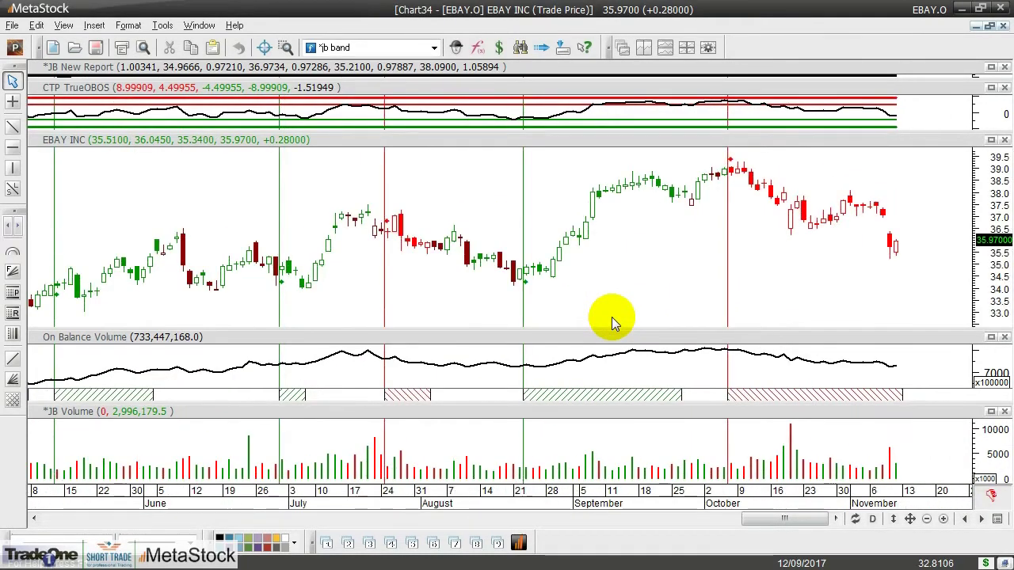
scroll(612, 317, "up", 1)
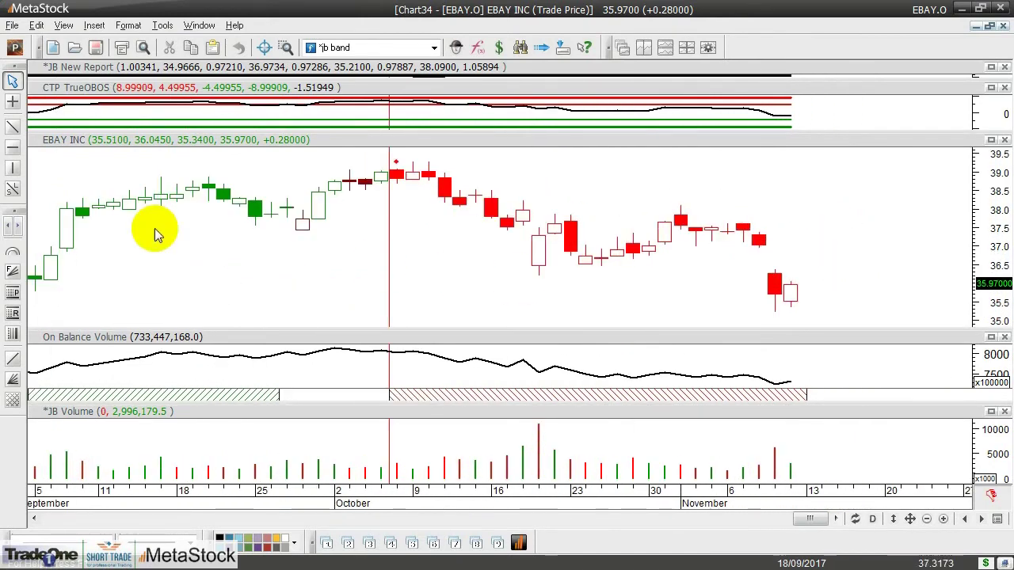
left_click(12, 148)
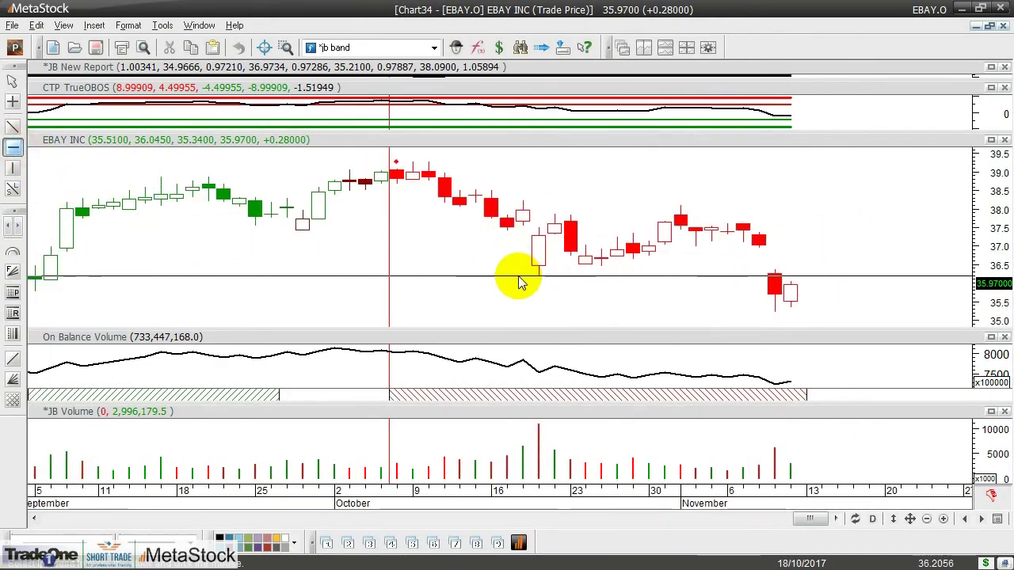
left_click(518, 277)
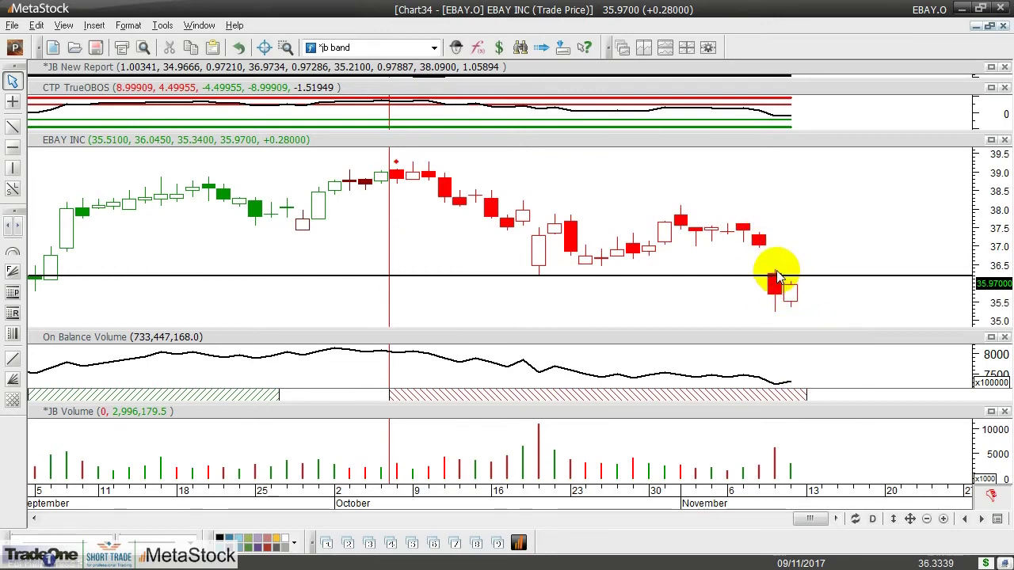
mouse_move(772, 299)
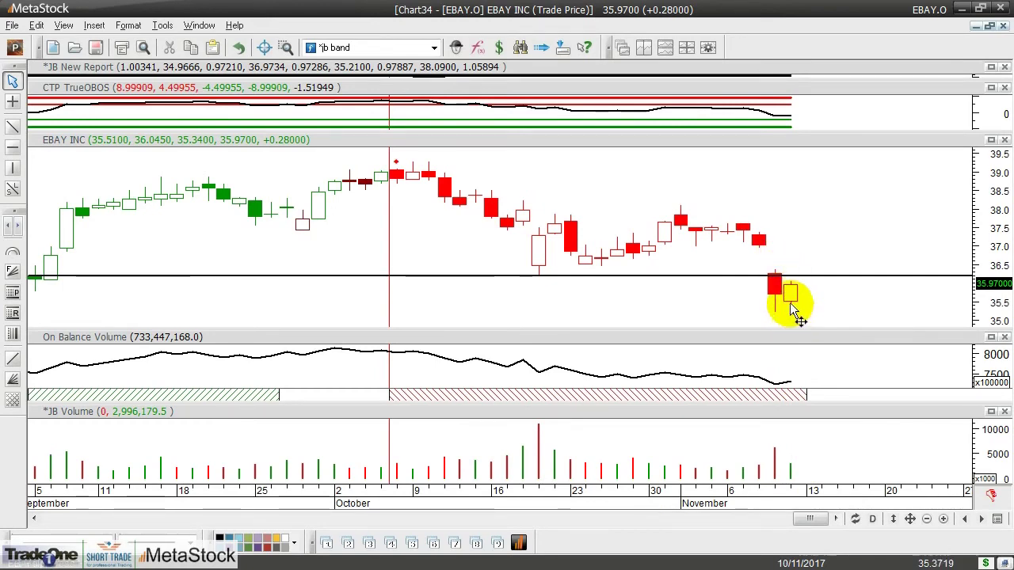
left_click(1003, 27)
left_click(561, 325)
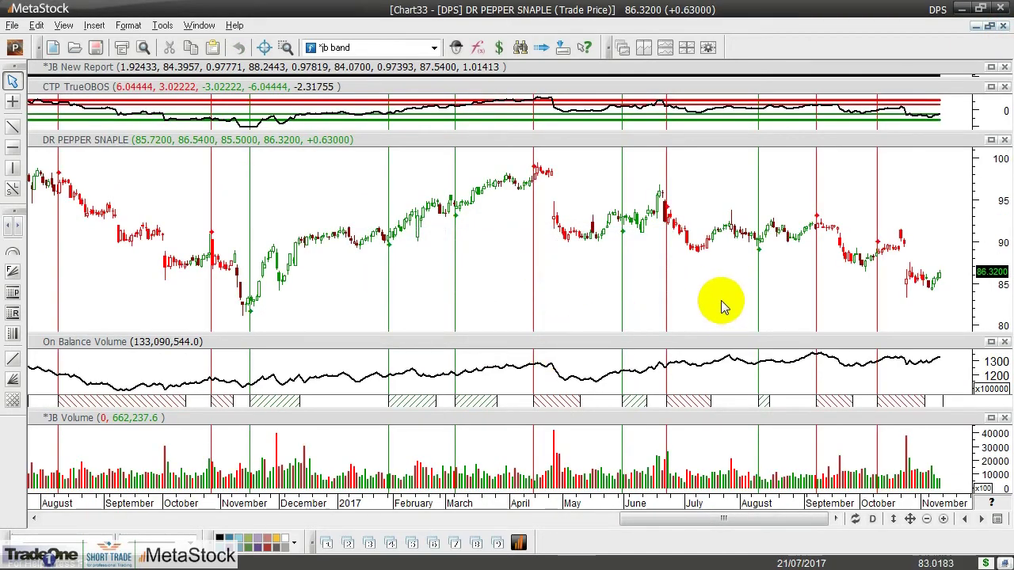
Draw a horizontal line at about 86.5 along the early-October low of the DR PEPPER SNAPLE chart and close it without saving
scroll(721, 318, "up", 2)
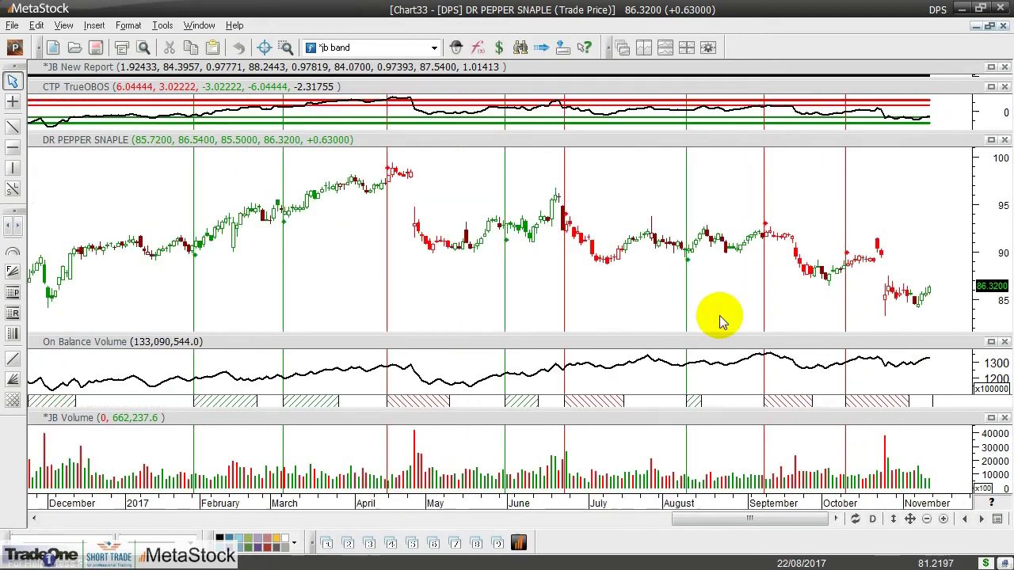
scroll(721, 319, "up", 3)
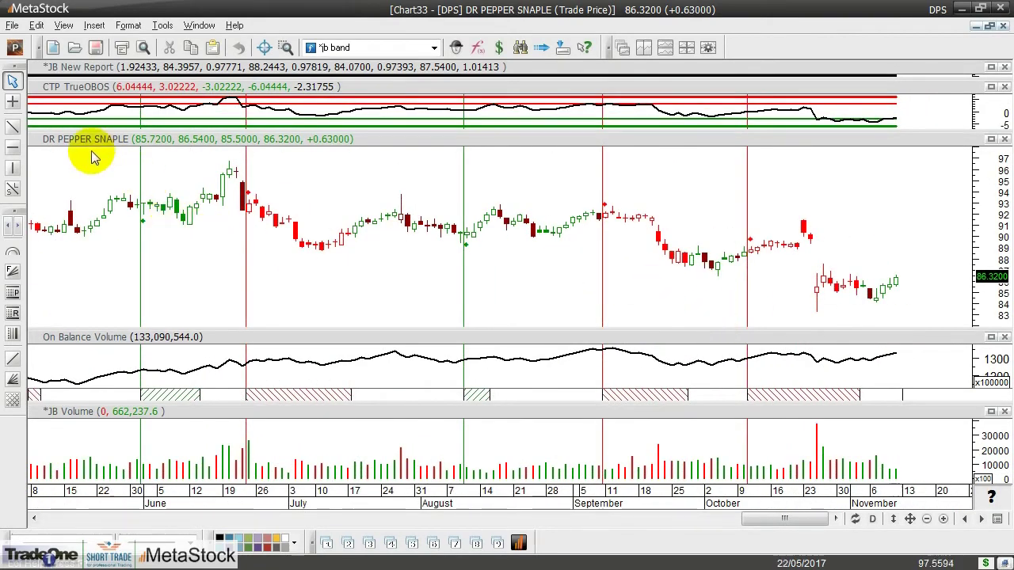
left_click(13, 148)
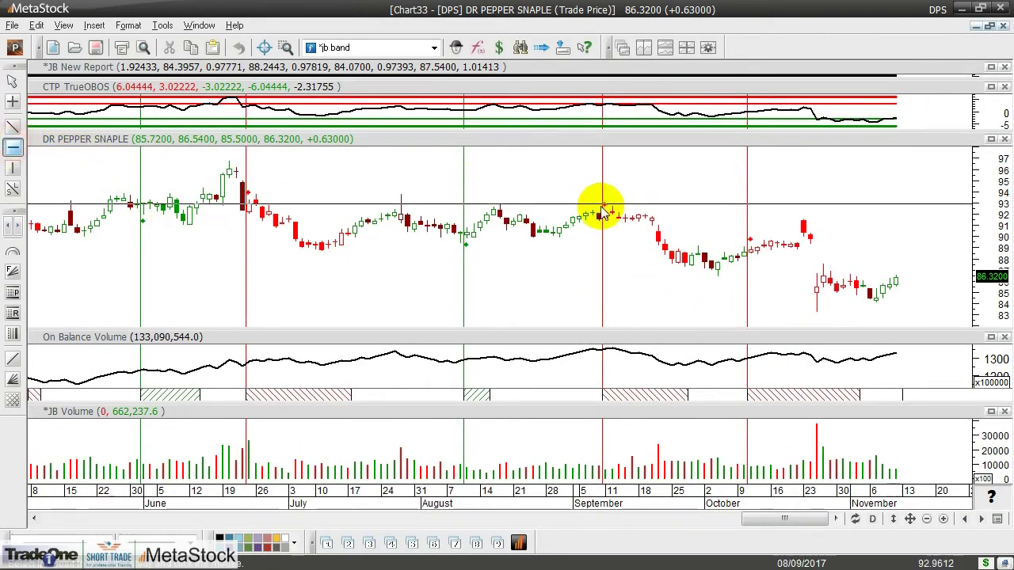
left_click(604, 279)
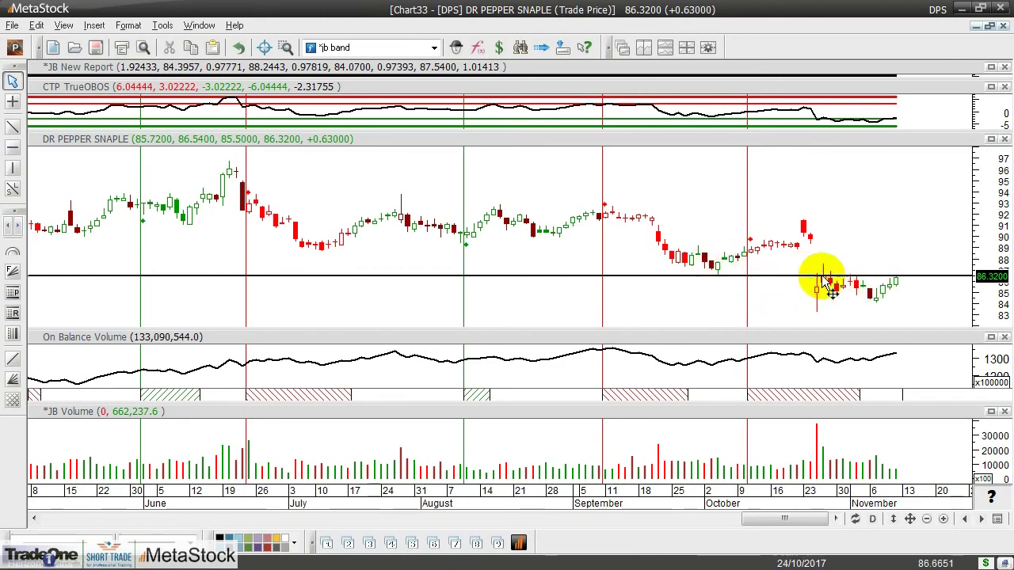
scroll(756, 295, "up", 2)
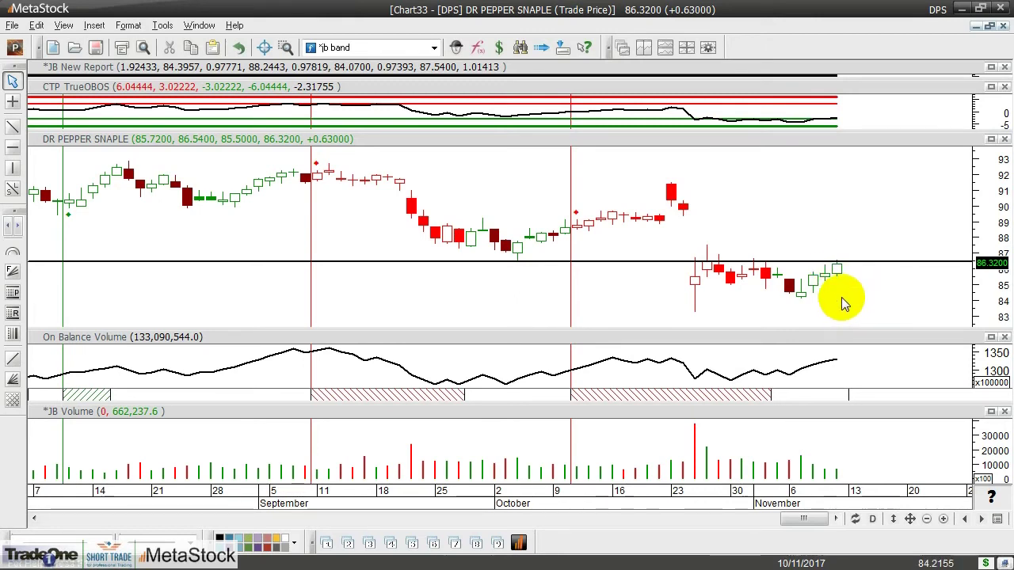
left_click(1003, 26)
left_click(582, 329)
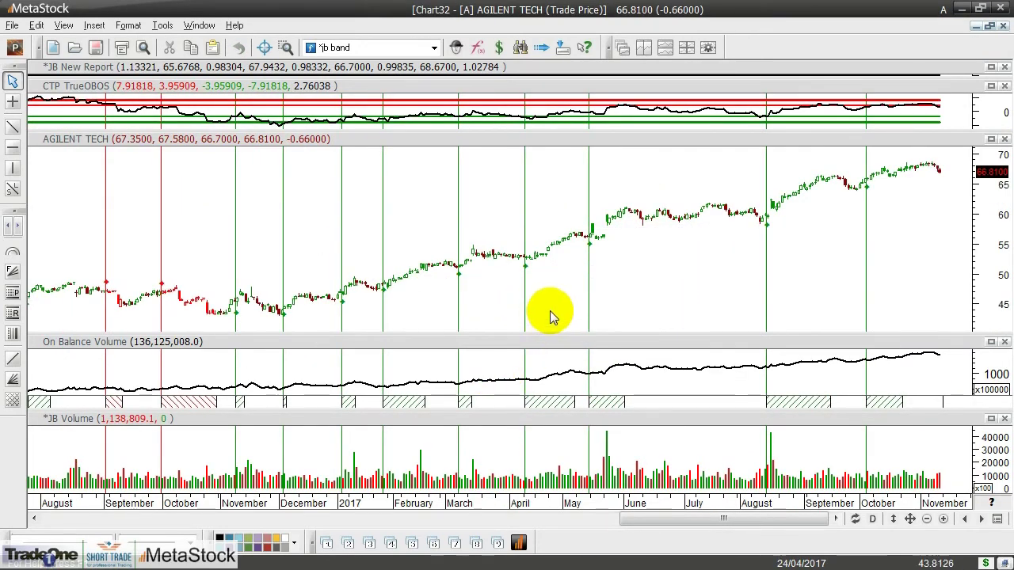
Bring the recent AGILENT TECH candles into close view and enlarge the CTP TrueOBOS pane above the price chart
scroll(552, 326, "up", 2)
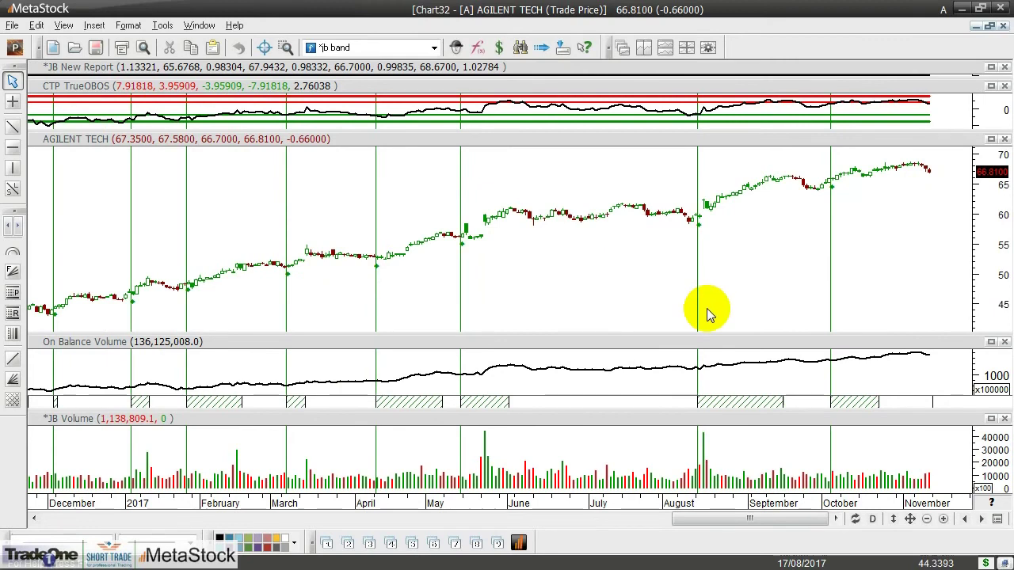
scroll(707, 308, "up", 2)
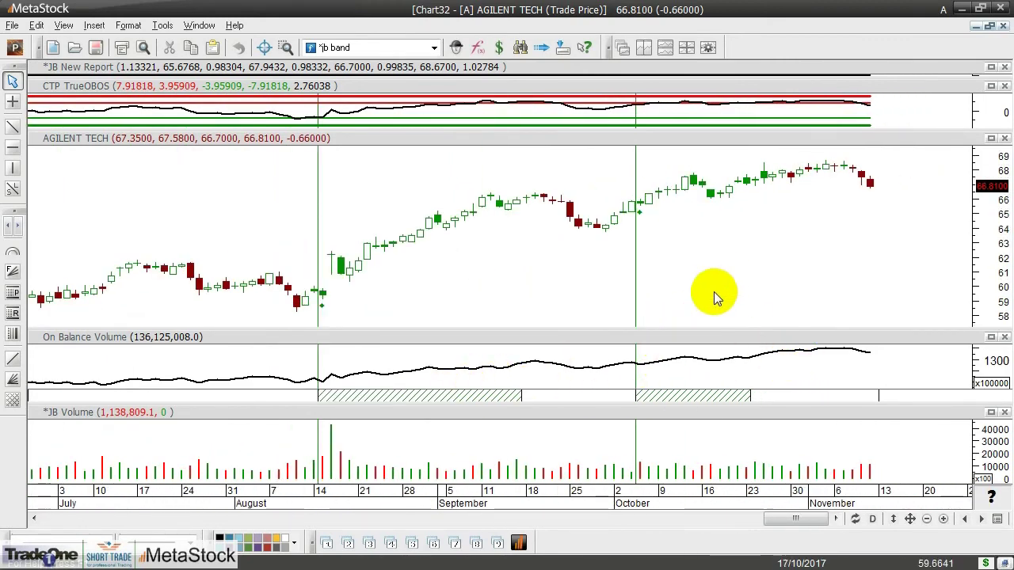
scroll(729, 287, "up", 1)
scroll(729, 285, "up", 1)
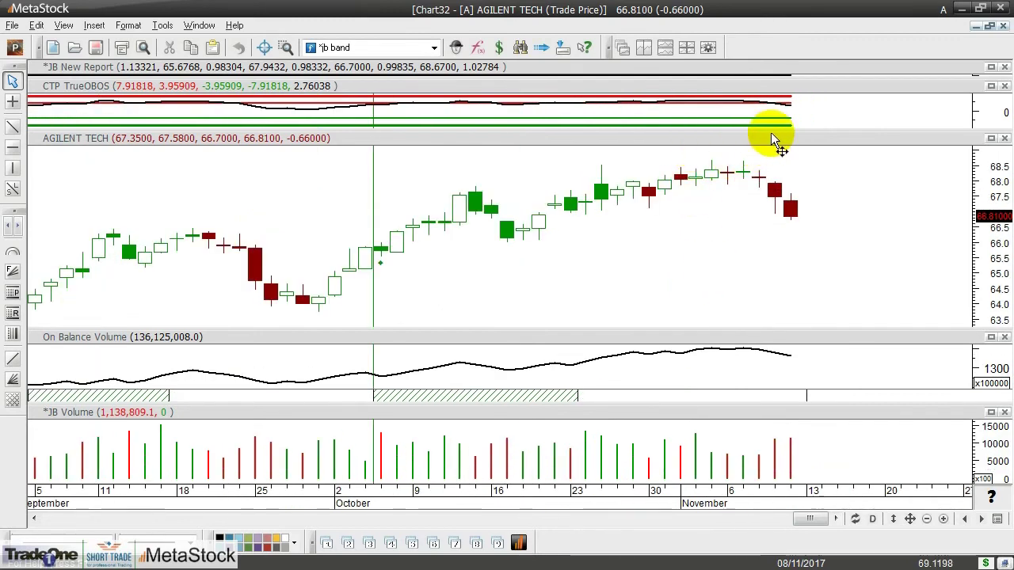
left_click_drag(771, 132, 768, 188)
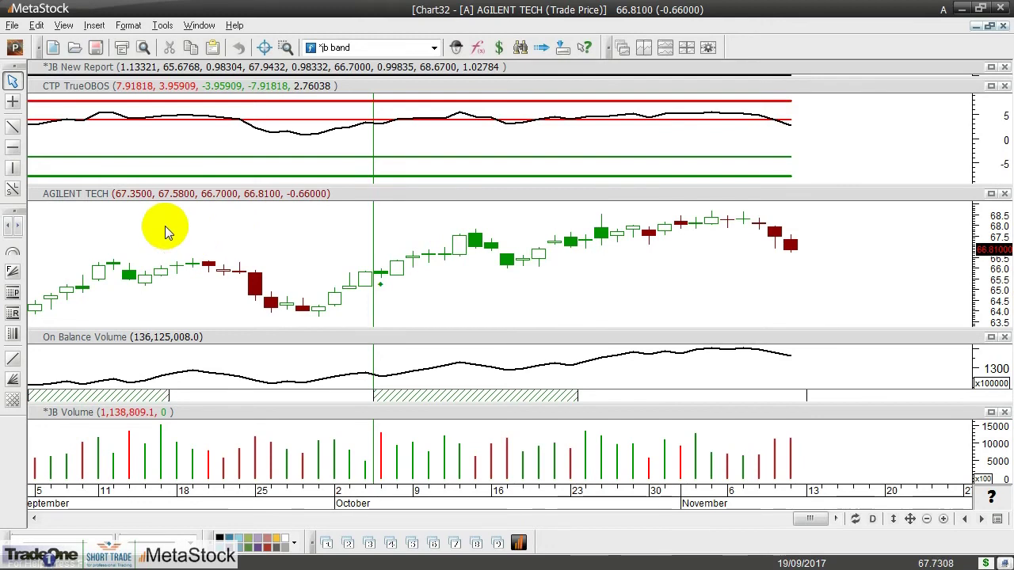
Draw a horizontal line at about 66.4 along the September highs and mid-October lows of the AGILENT TECH chart
left_click(13, 147)
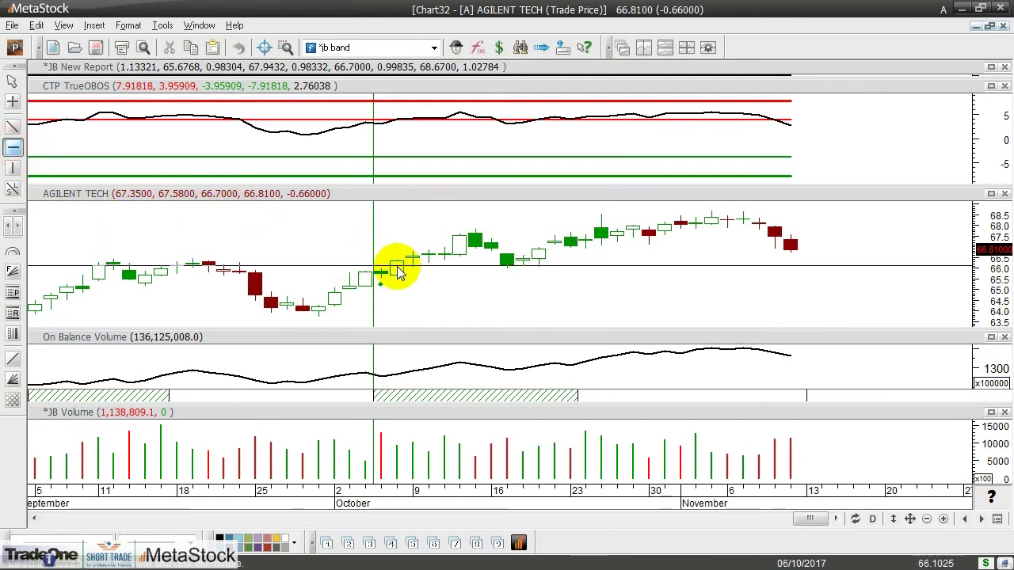
left_click(317, 260)
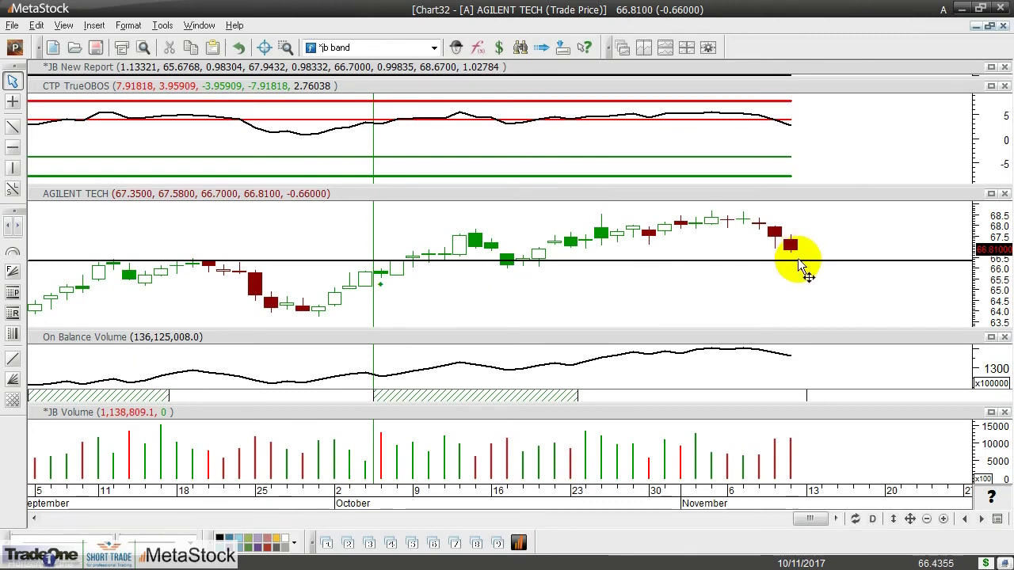
mouse_move(798, 261)
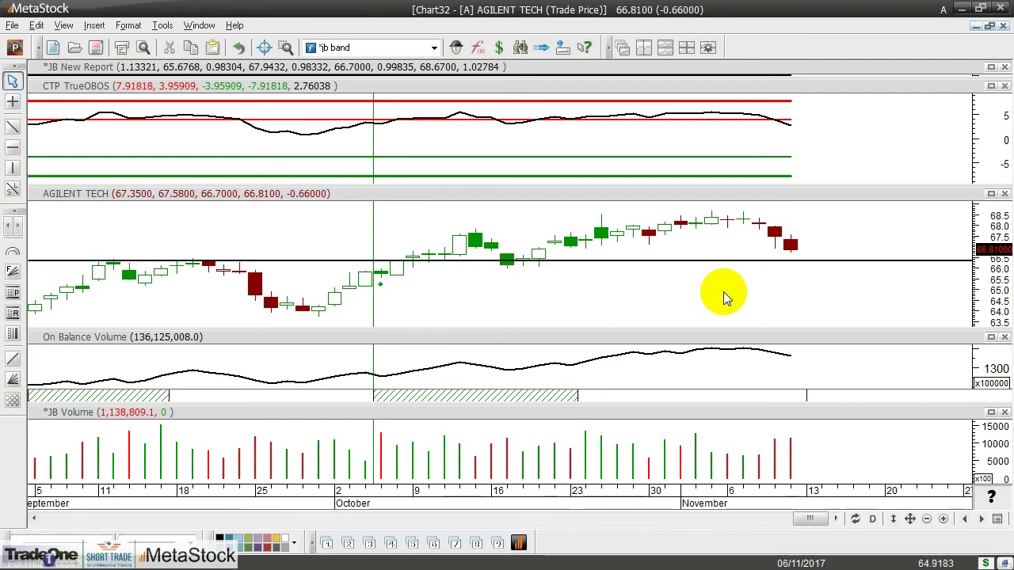
Switch to the TOT stock strength table, import Support USA.csv and sort it by Obos Sup in ascending order
key("alt+Tab")
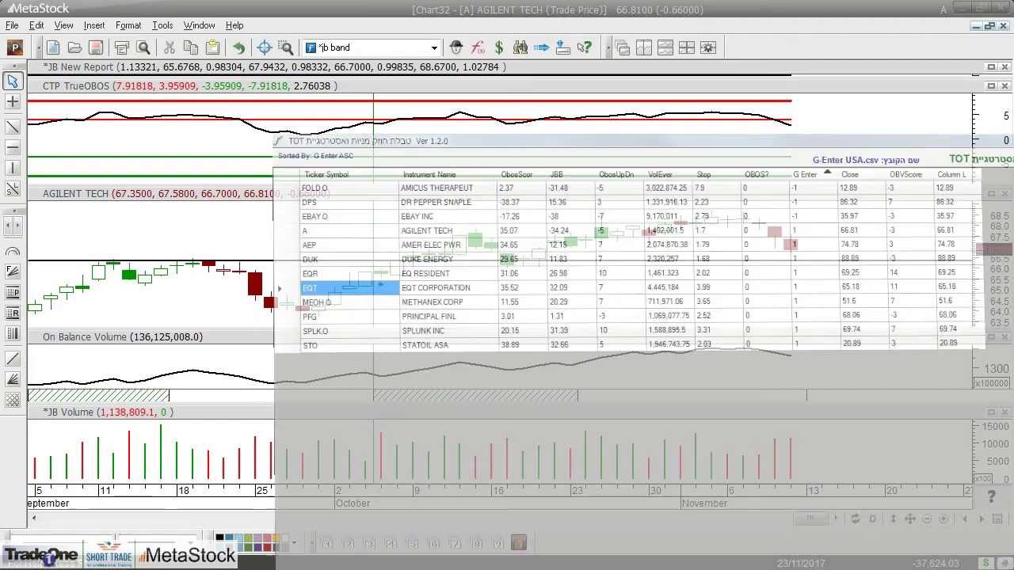
left_click(572, 560)
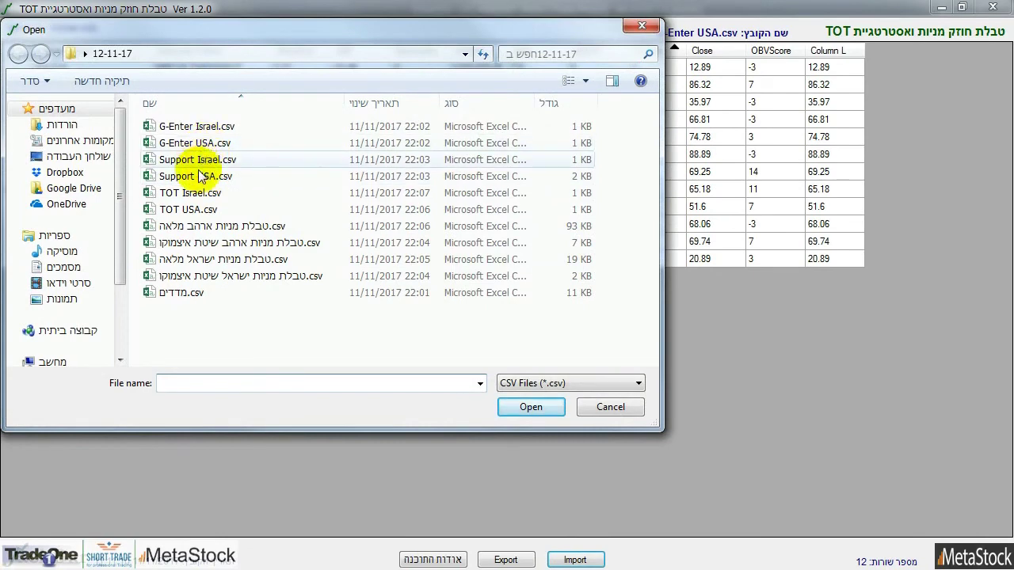
double_click(199, 179)
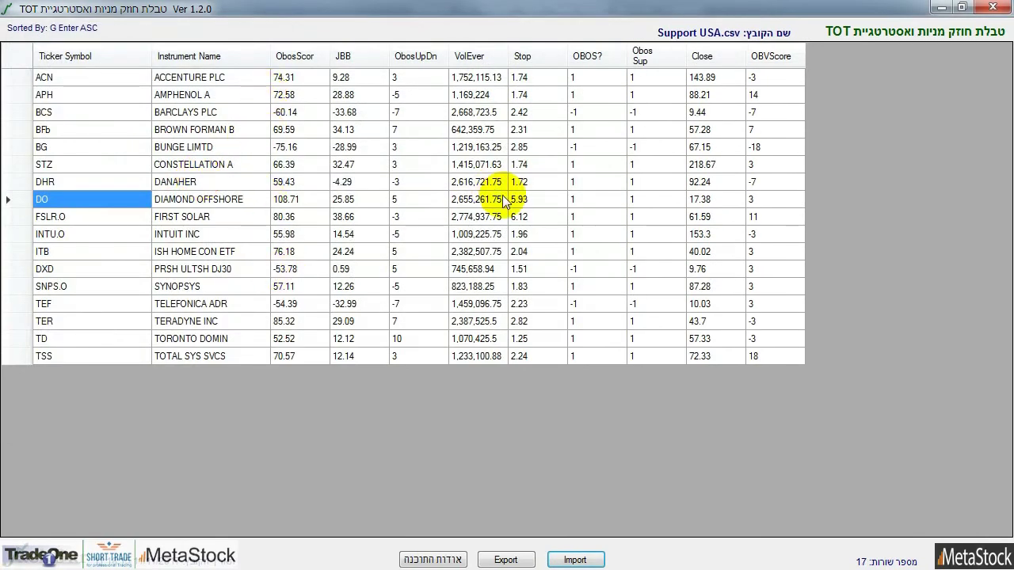
left_click(645, 57)
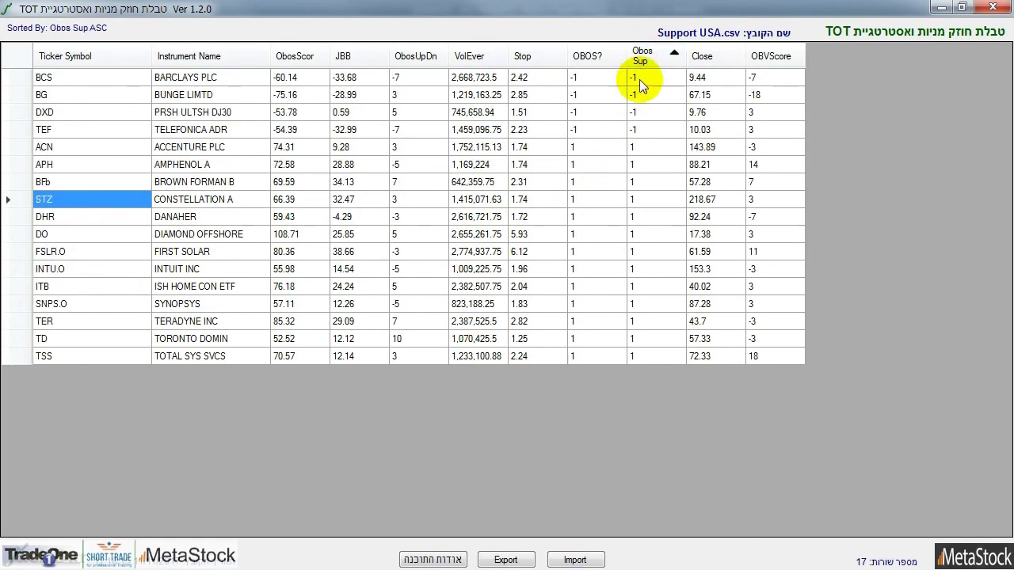